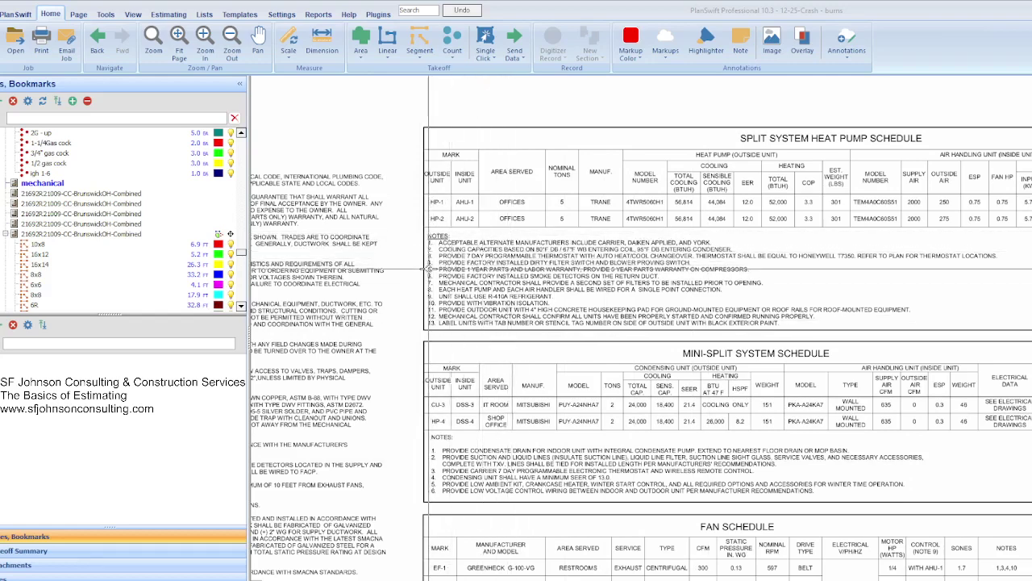
- Zoom in and out around the current PlanSwift takeoff page
scroll(444, 266, down, 1)
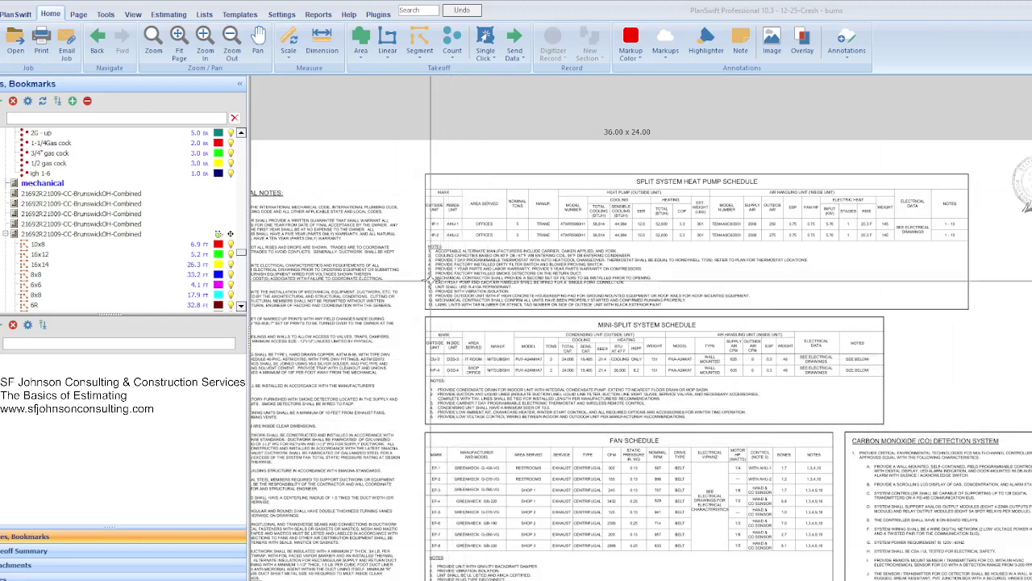
scroll(464, 304, up, 1)
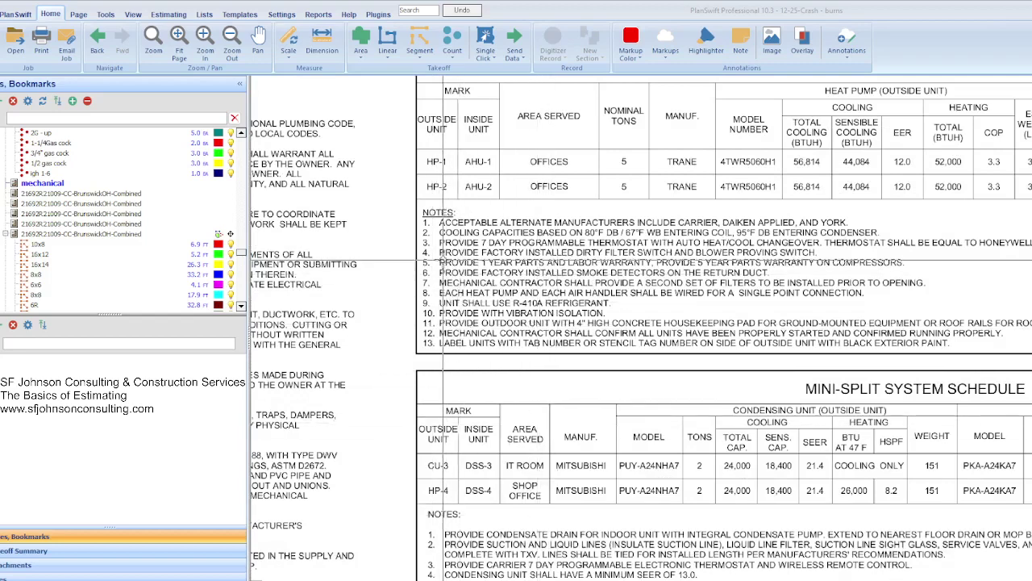
scroll(442, 262, down, 1)
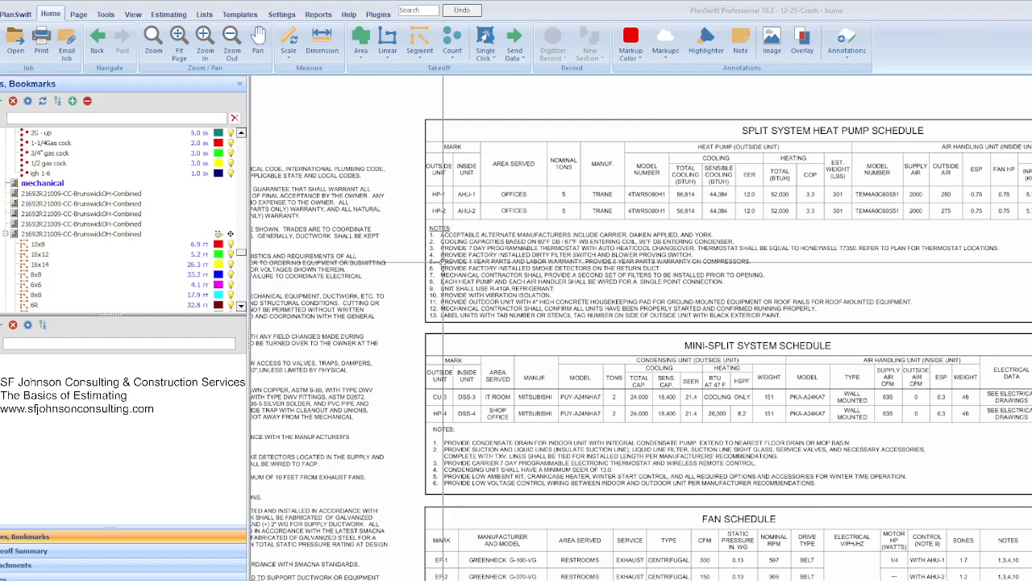
scroll(474, 368, down, 2)
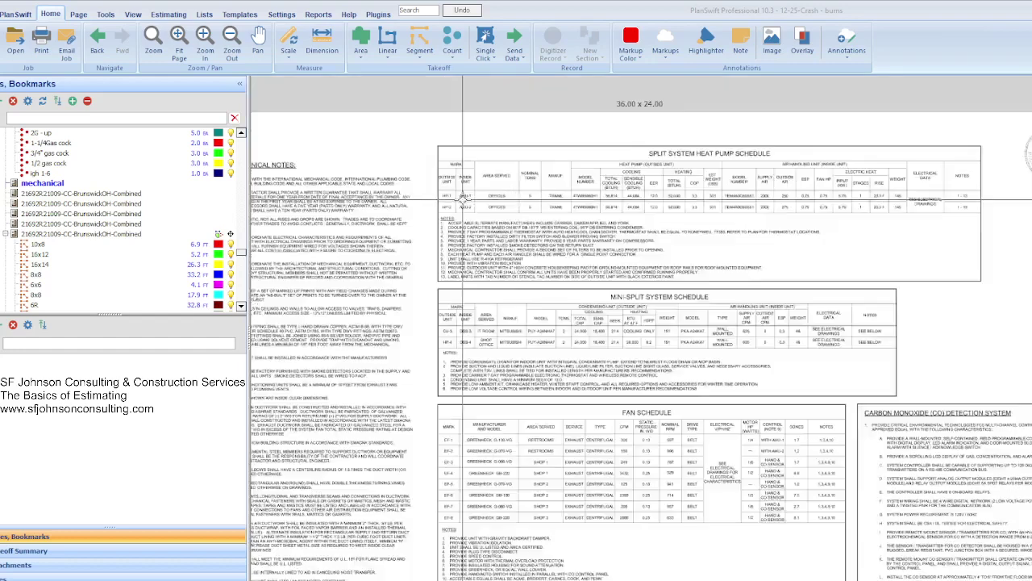
scroll(474, 368, down, 1)
scroll(467, 401, up, 3)
scroll(466, 400, up, 2)
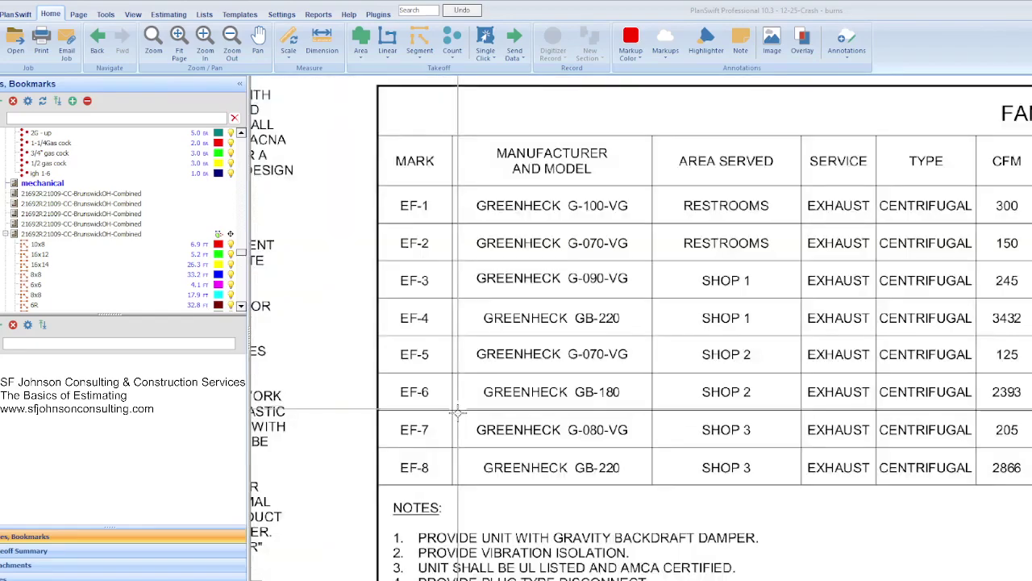
scroll(456, 349, down, 1)
scroll(451, 350, down, 1)
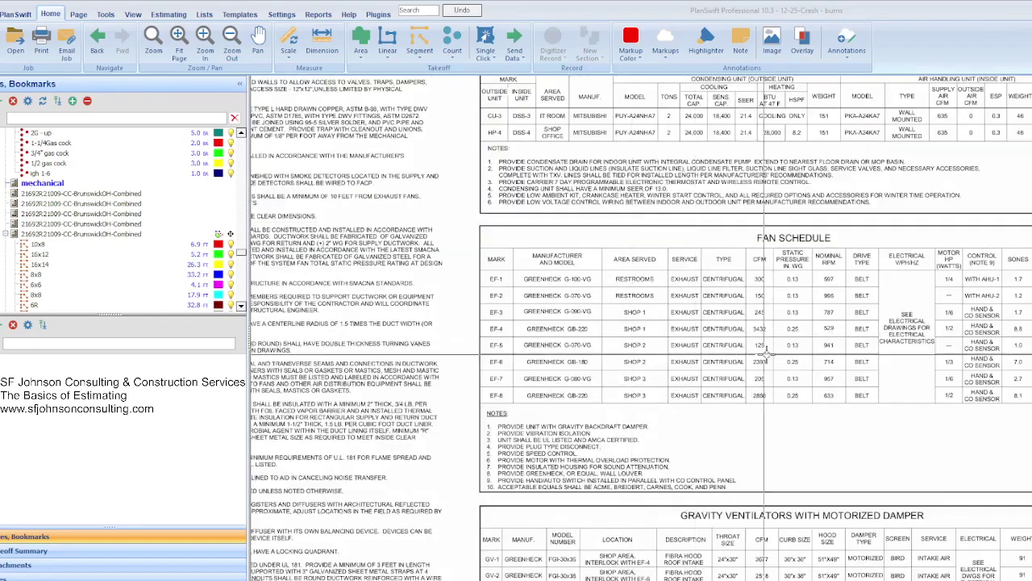
scroll(403, 339, down, 1)
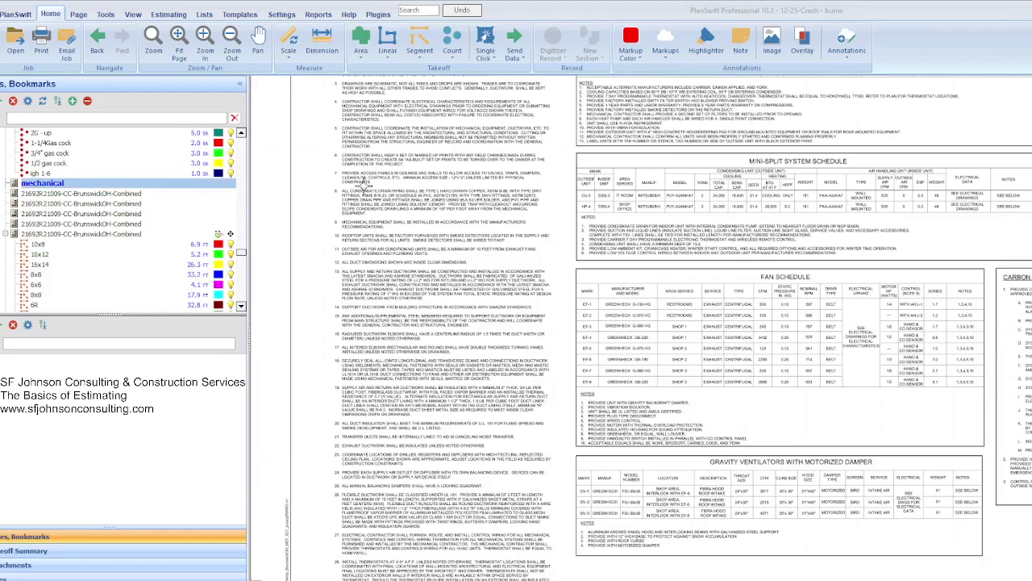
scroll(411, 204, down, 1)
scroll(597, 120, up, 2)
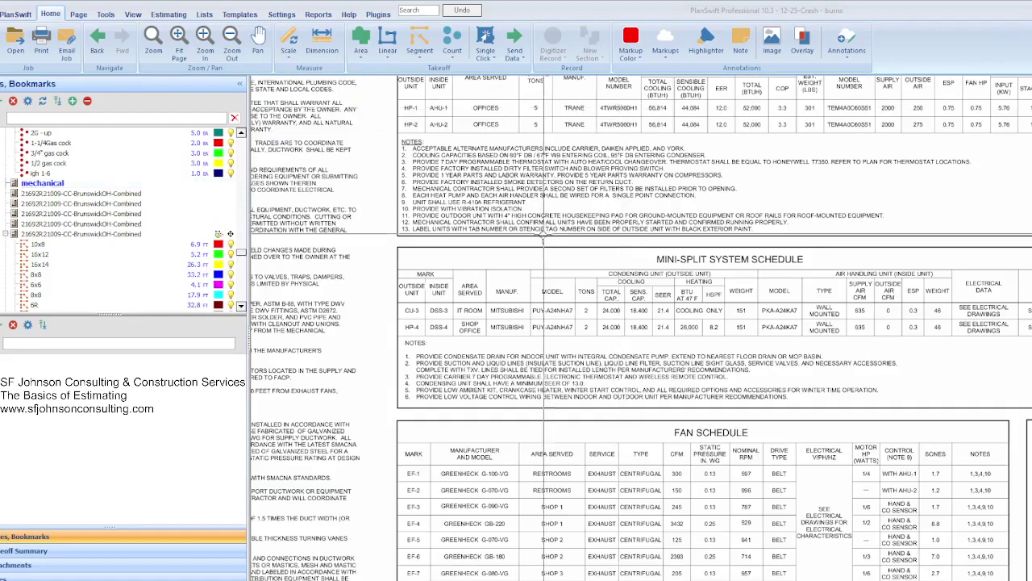
scroll(487, 157, down, 1)
scroll(489, 156, up, 2)
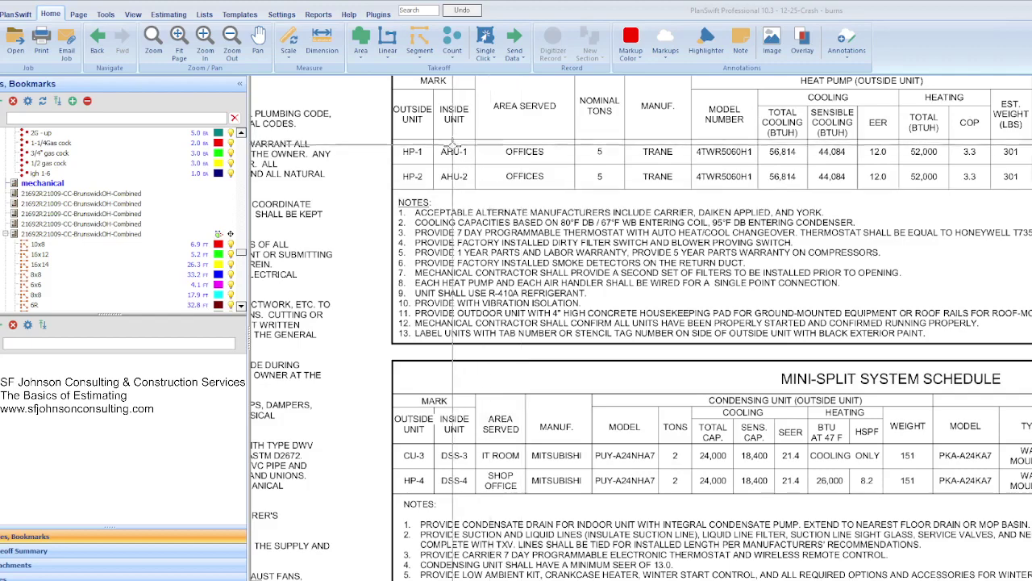
scroll(513, 195, down, 5)
scroll(460, 395, up, 5)
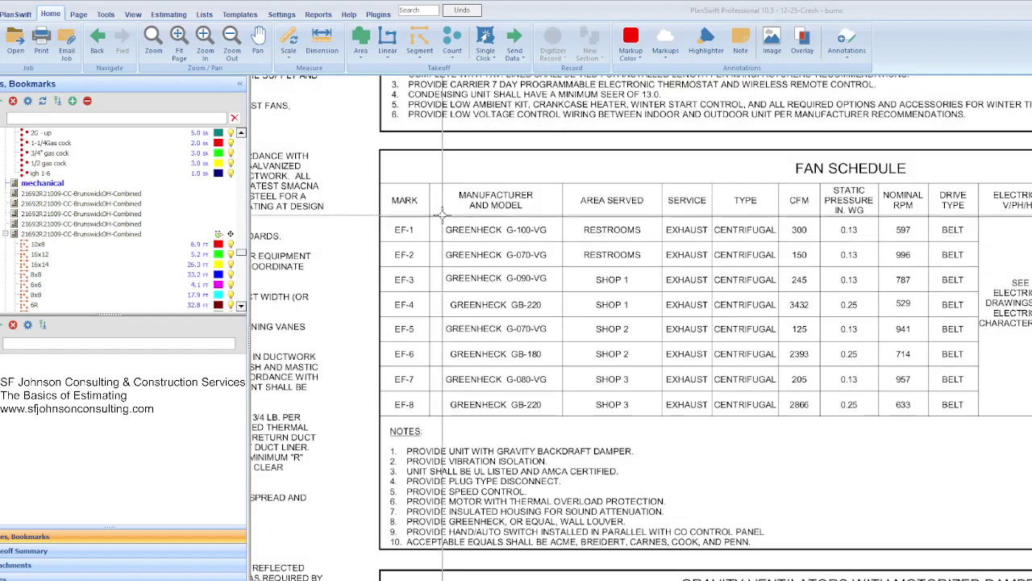
scroll(440, 246, down, 5)
scroll(444, 411, up, 5)
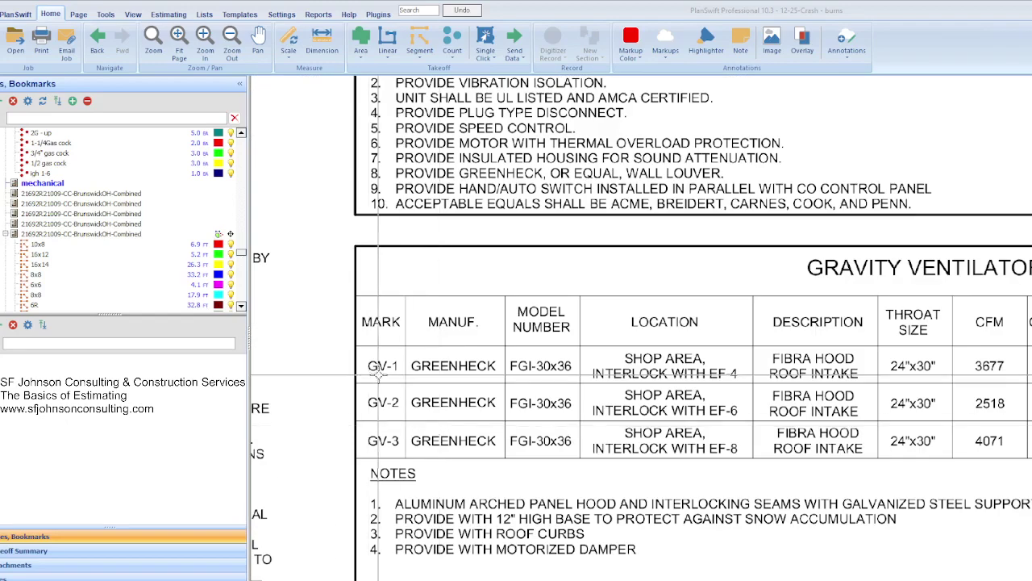
scroll(401, 425, down, 1)
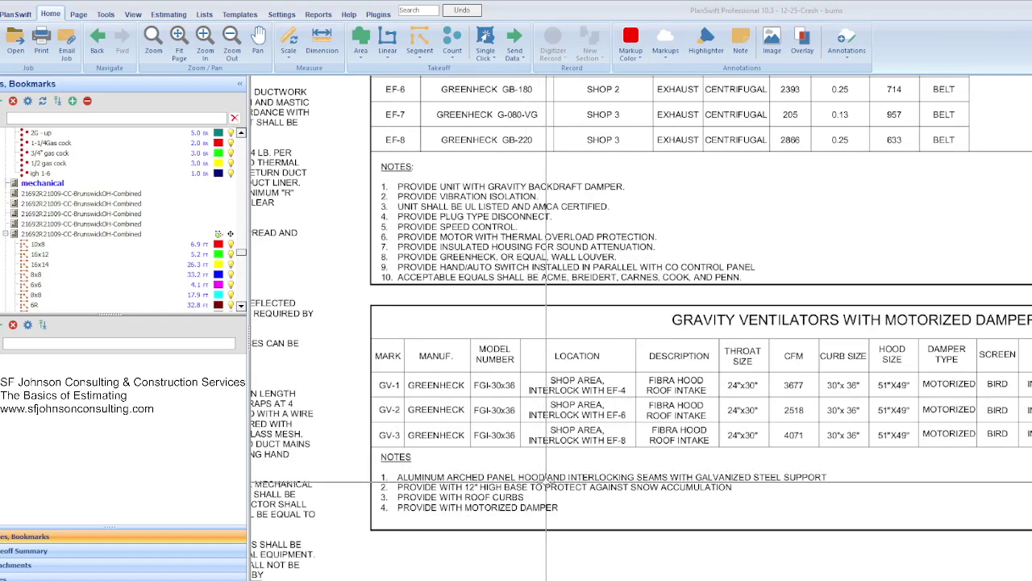
scroll(581, 508, down, 4)
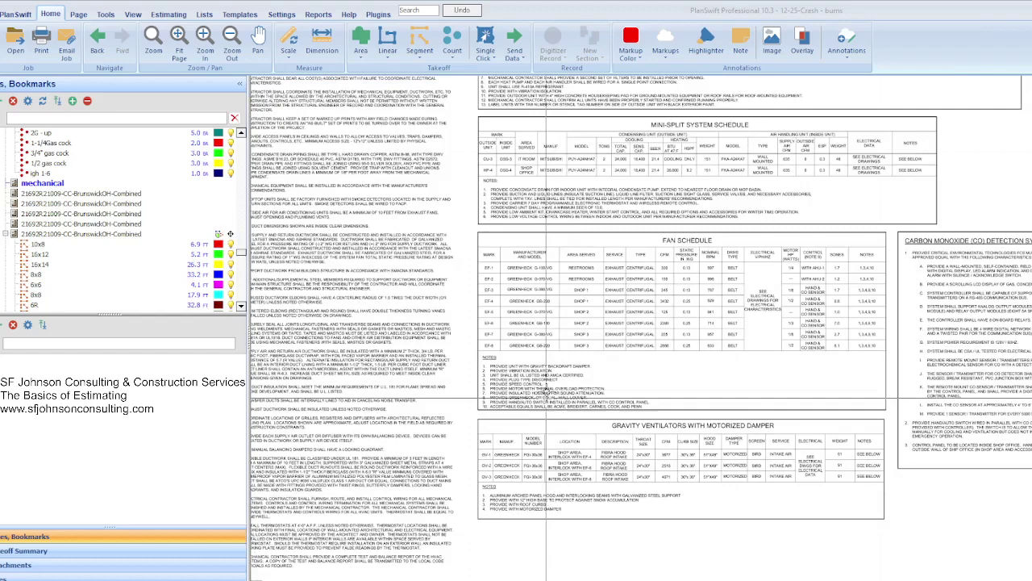
scroll(521, 266, up, 3)
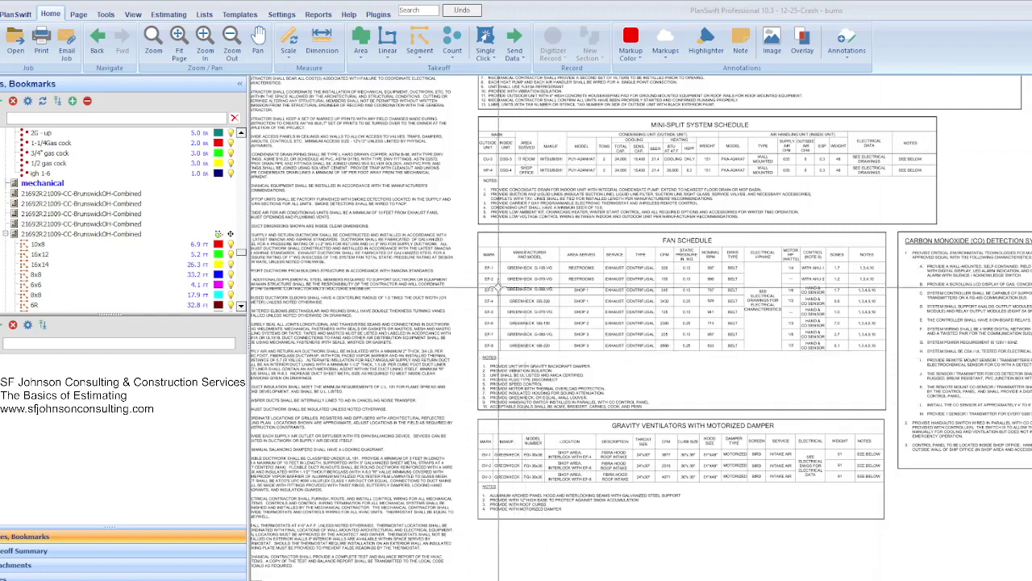
scroll(511, 293, up, 1)
scroll(511, 293, up, 1)
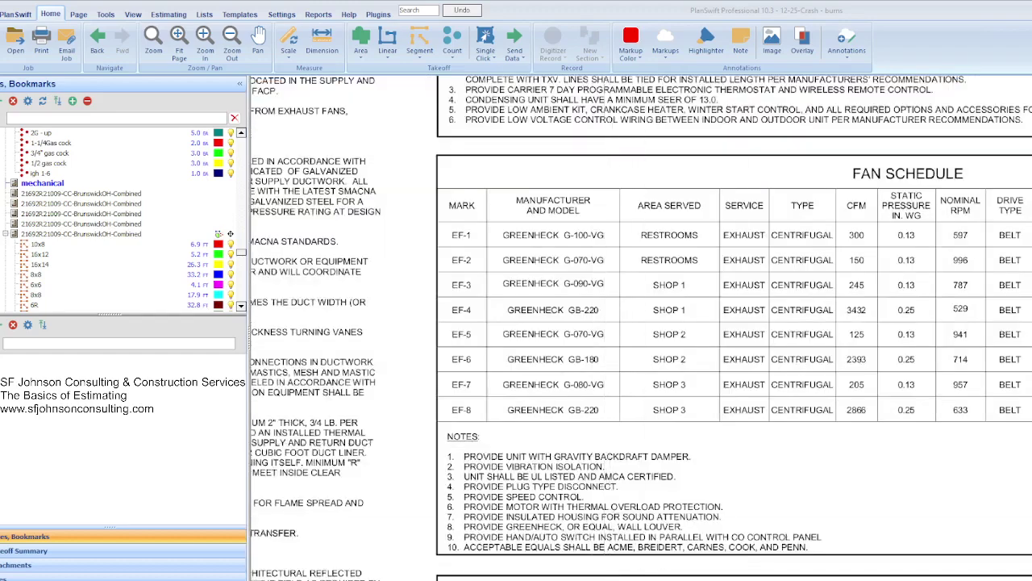
- Glance at the Excel estimate, scrolling it, then return to the PlanSwift takeoff
key(alt+Tab)
scroll(100, 233, up, 2)
scroll(80, 267, up, 3)
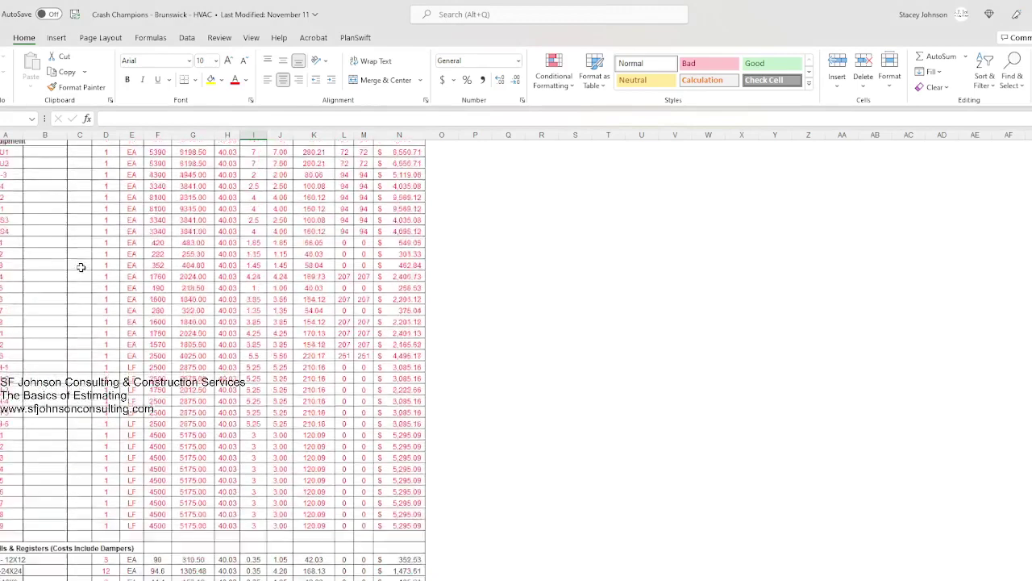
scroll(81, 267, up, 3)
scroll(81, 267, up, 2)
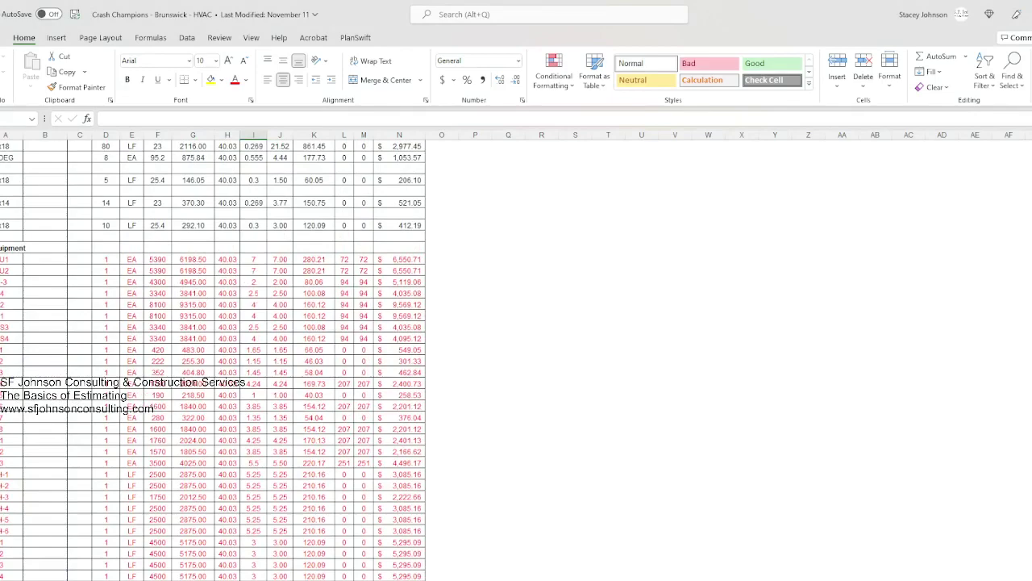
click(732, 576)
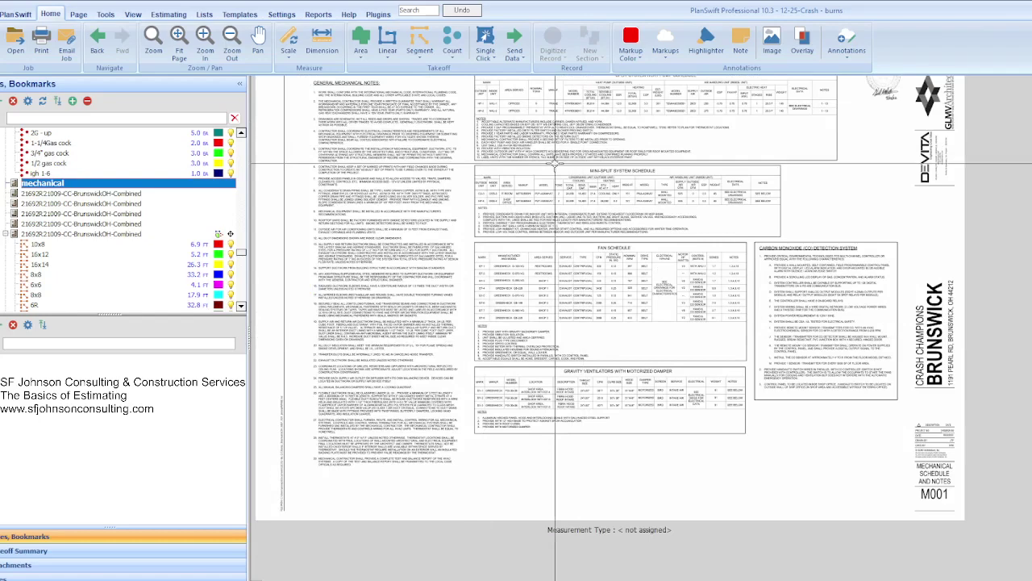
- Open sheet M201 and hide the magenta 4053.1 sq ft area takeoff
click(33, 234)
click(420, 331)
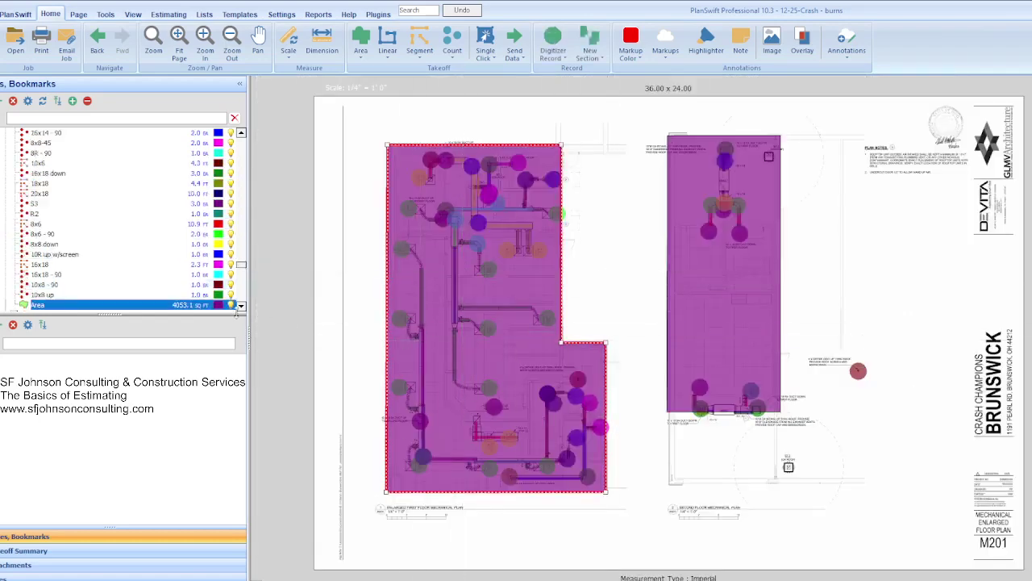
scroll(174, 247, down, 1)
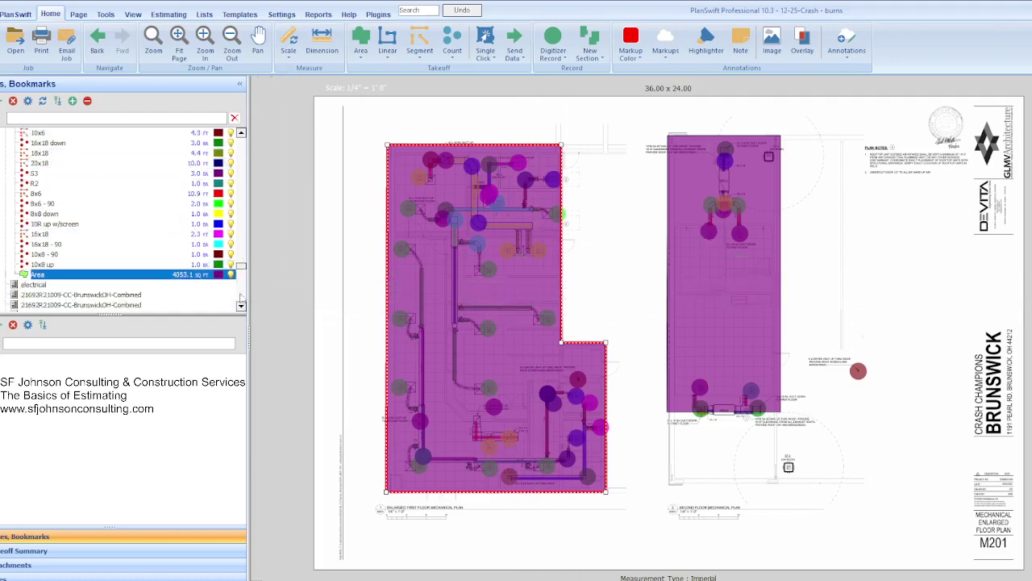
click(231, 274)
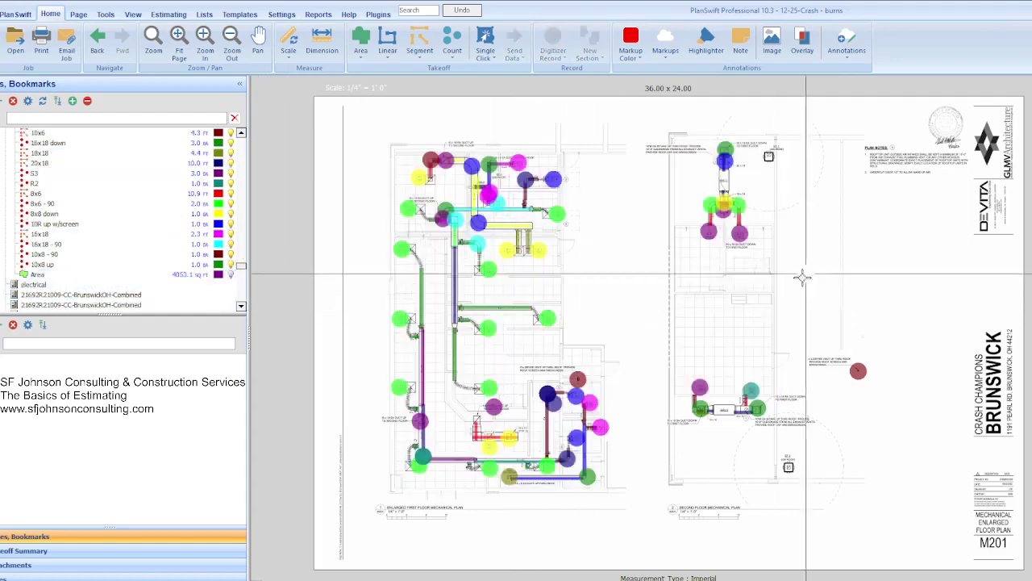
- Zoom into the ductwork to inspect the EF-1 roof exhaust run and E-2's 8x8 duct
scroll(434, 200, up, 3)
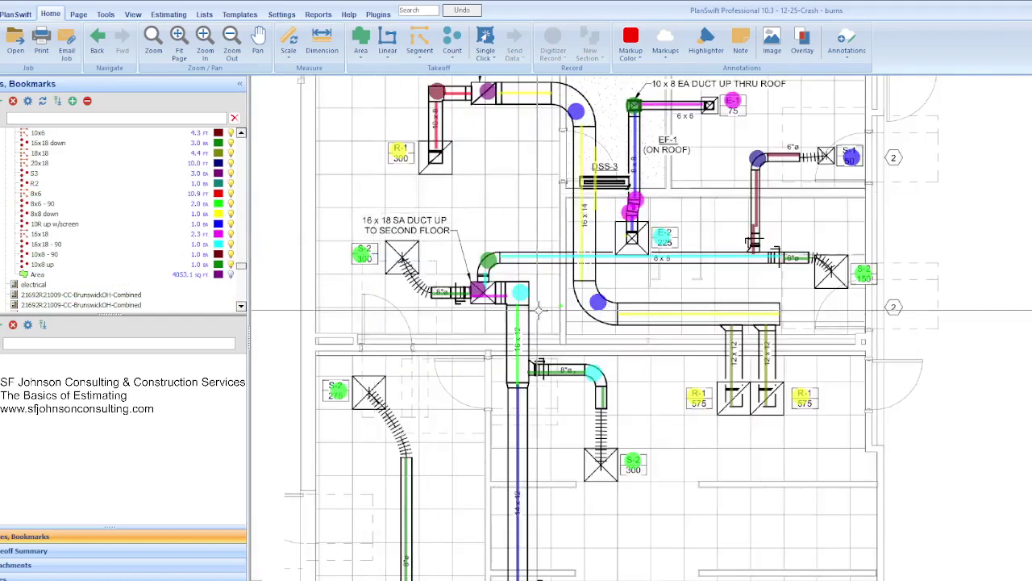
scroll(702, 150, up, 3)
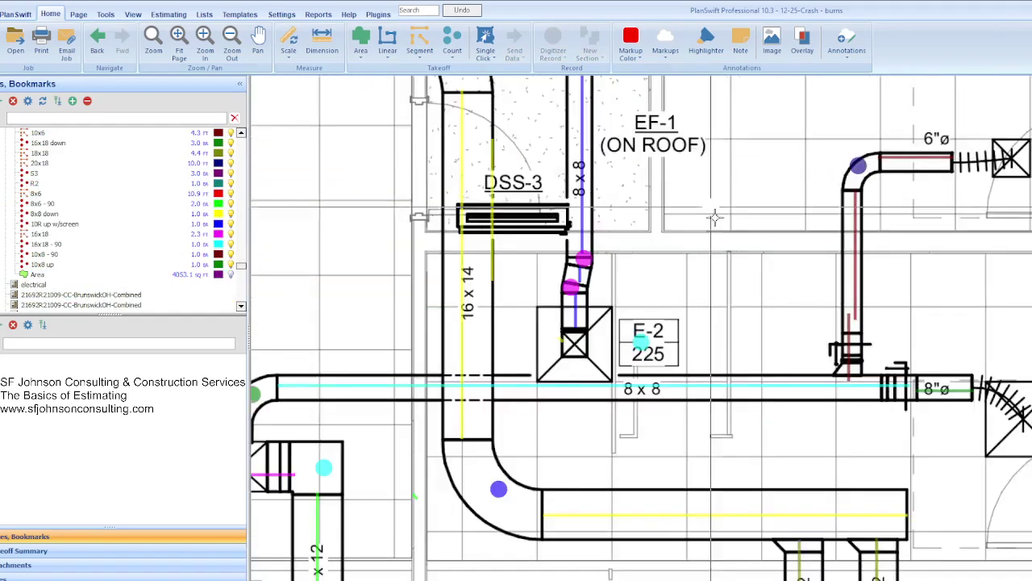
scroll(518, 310, down, 2)
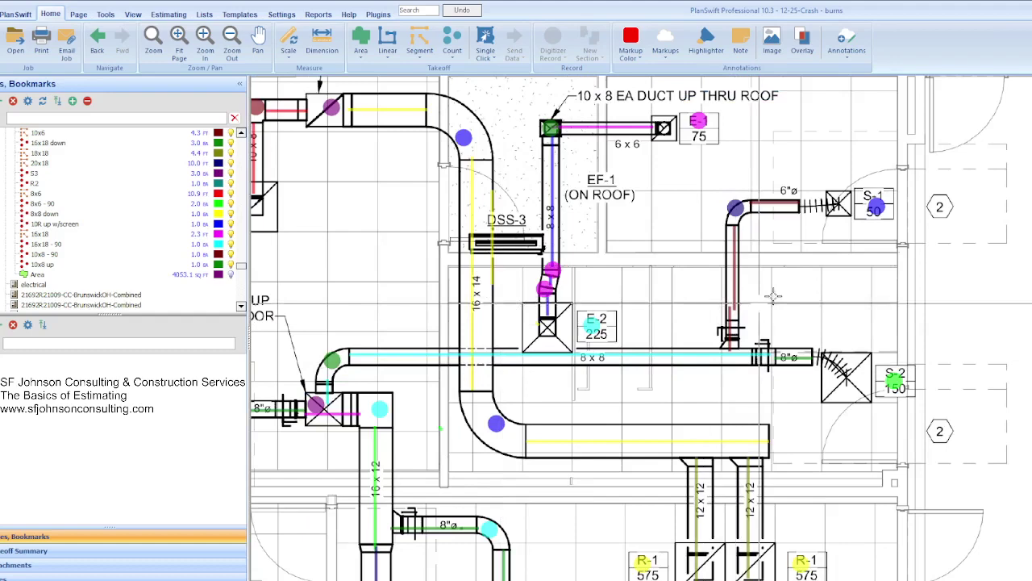
scroll(791, 201, up, 2)
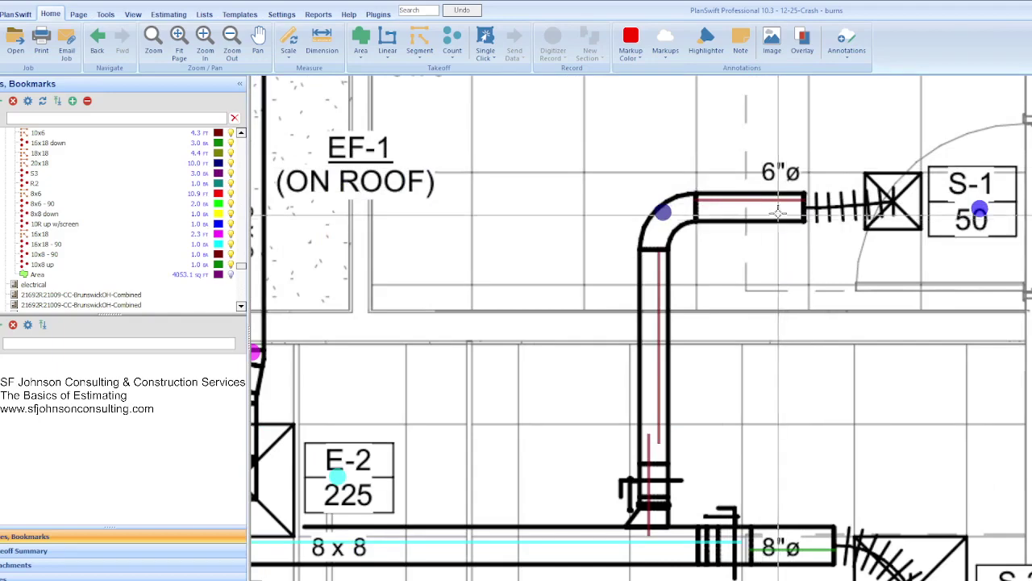
scroll(768, 185, down, 3)
scroll(618, 377, up, 2)
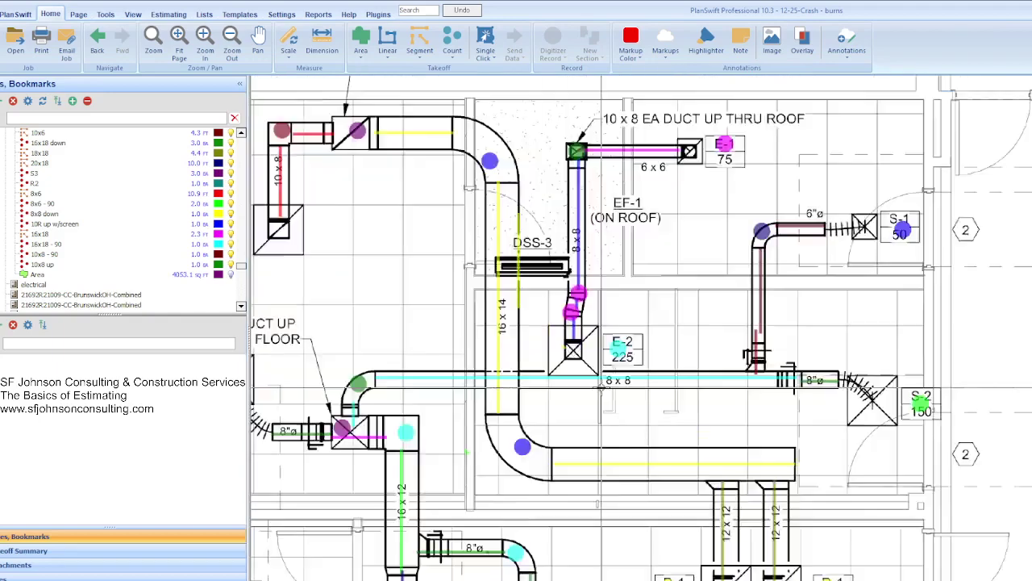
scroll(608, 363, up, 2)
scroll(617, 383, up, 3)
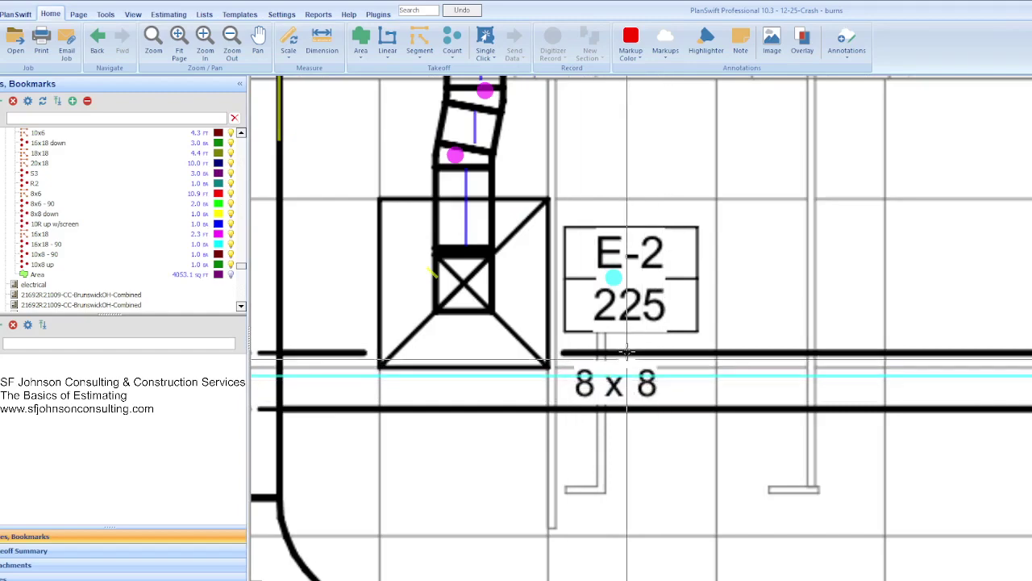
scroll(713, 342, down, 2)
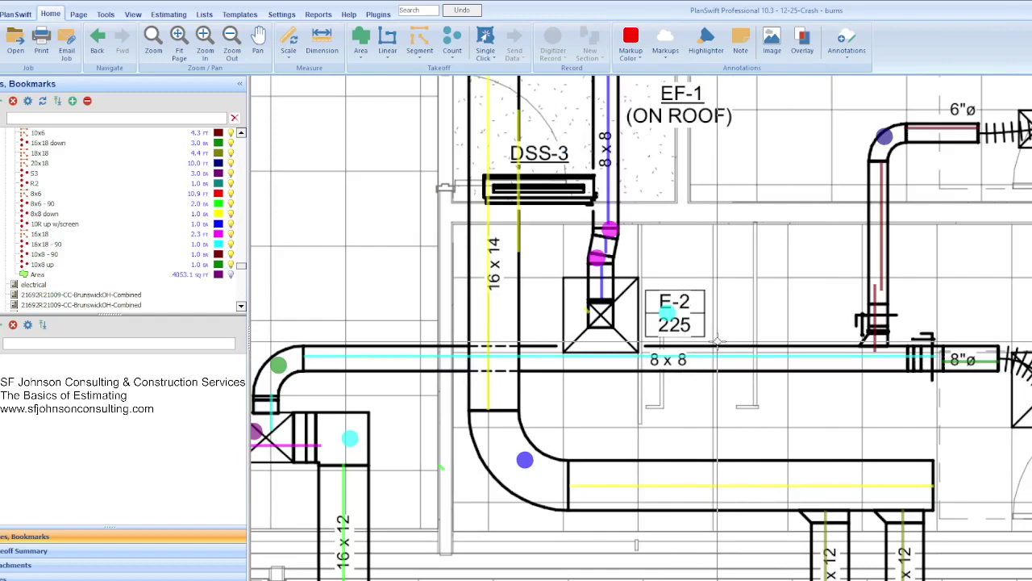
scroll(716, 341, down, 1)
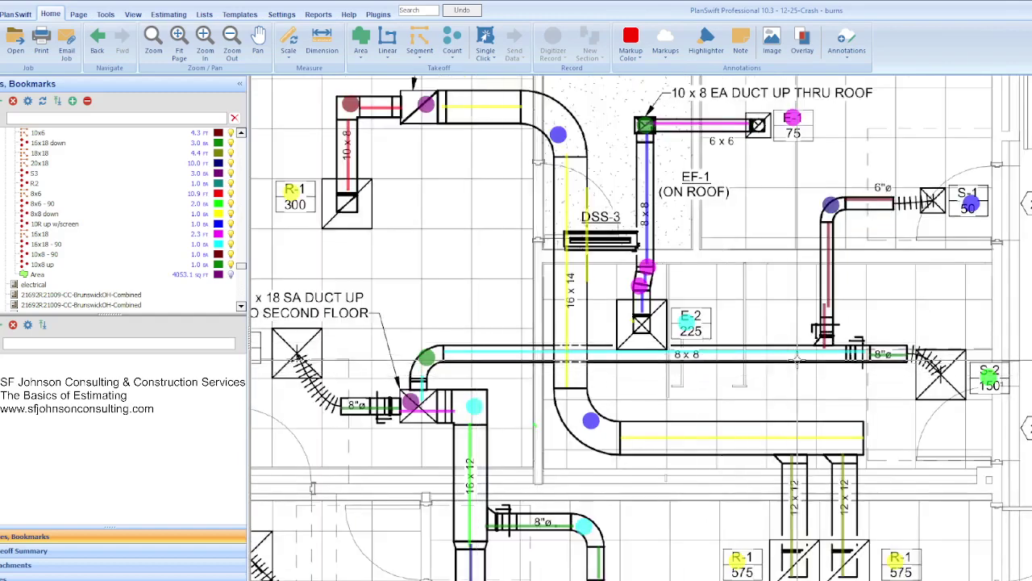
scroll(413, 355, up, 2)
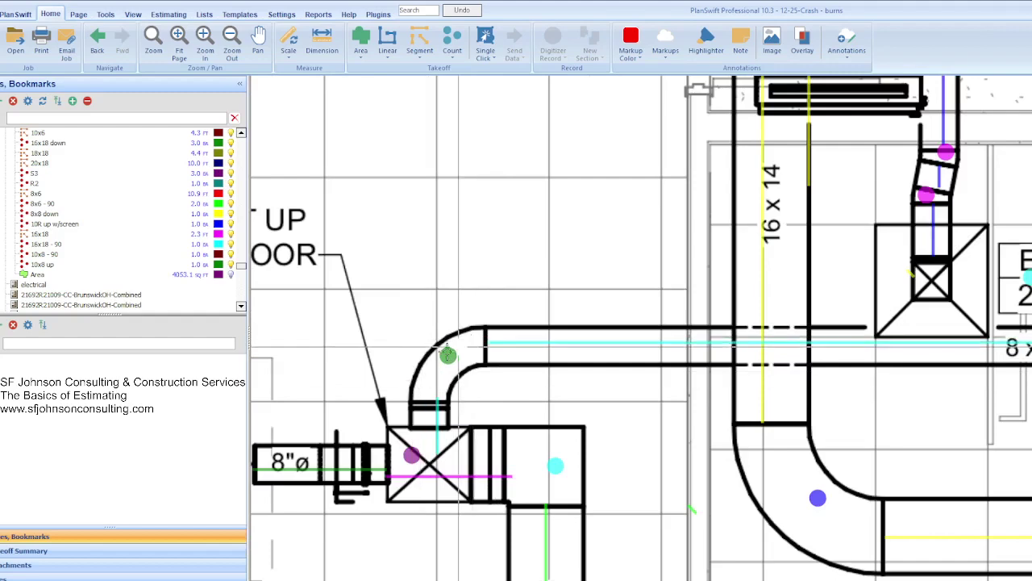
scroll(413, 374, down, 3)
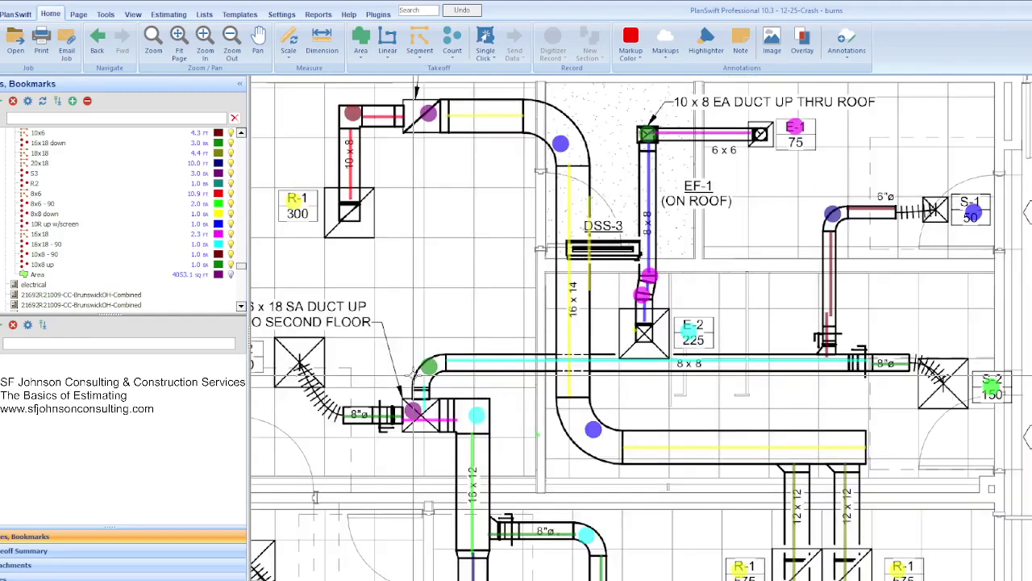
scroll(608, 260, up, 2)
scroll(607, 259, up, 1)
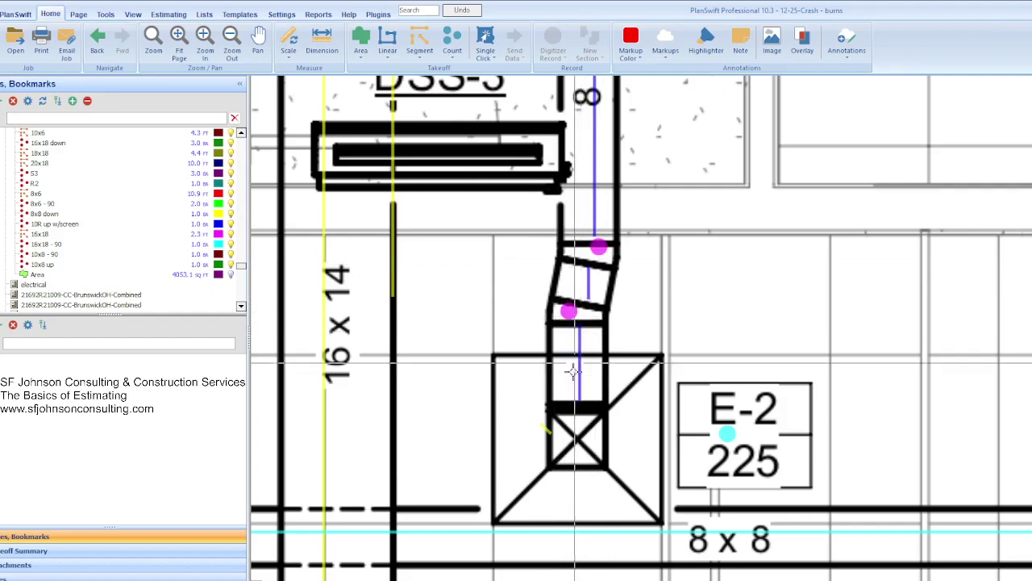
scroll(579, 387, down, 2)
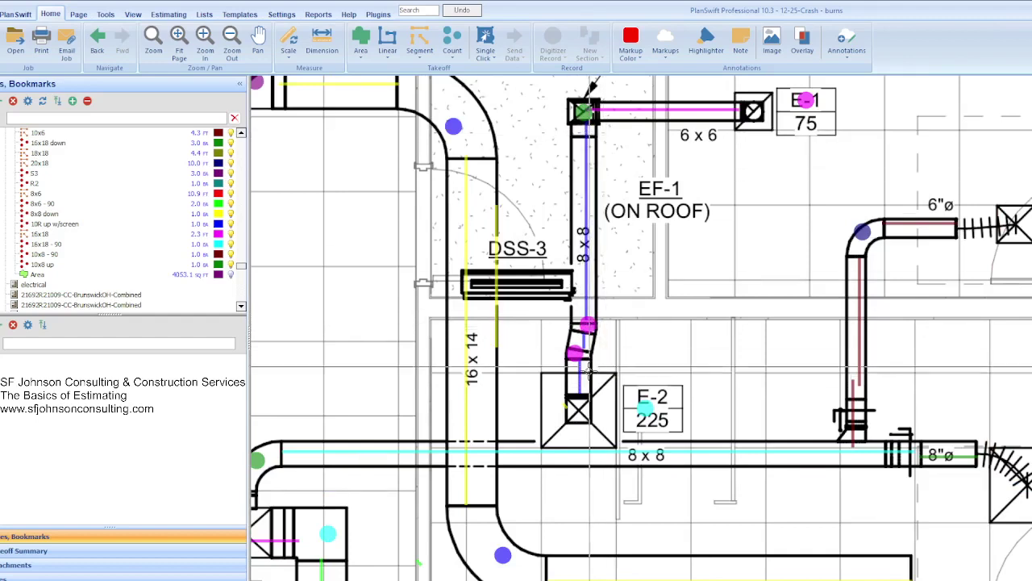
scroll(592, 325, up, 1)
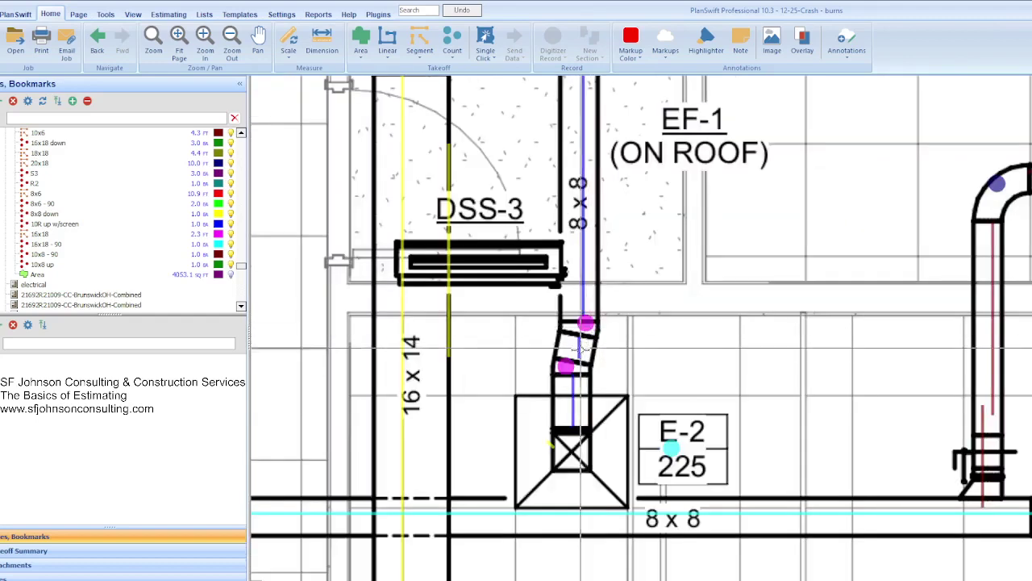
scroll(611, 372, down, 1)
scroll(660, 356, down, 1)
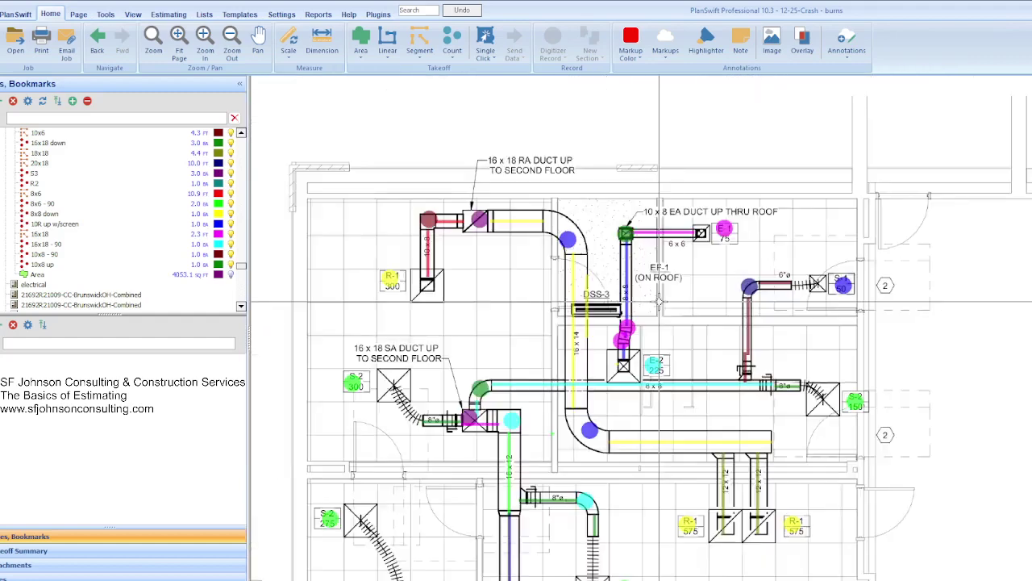
scroll(702, 403, down, 1)
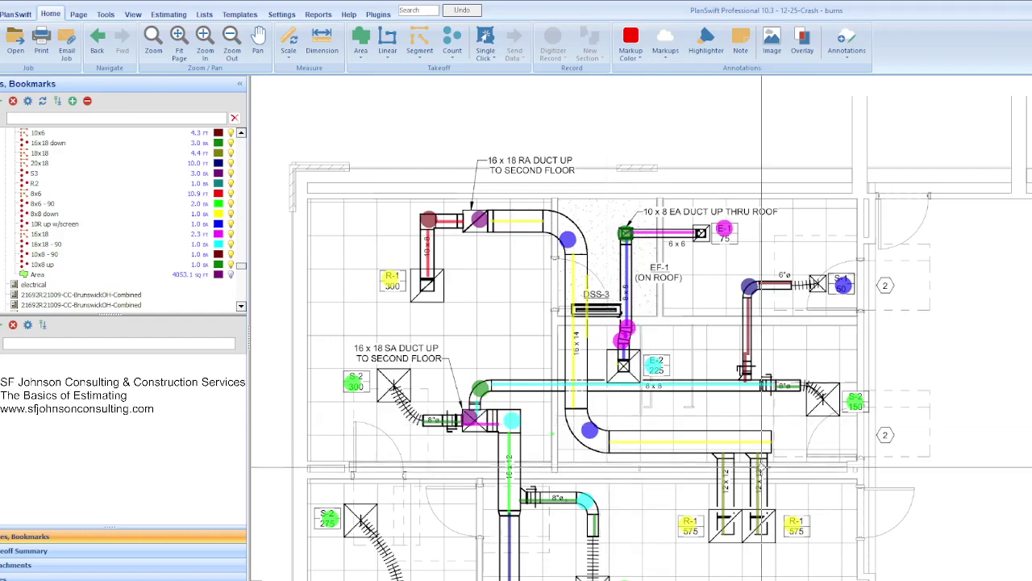
scroll(759, 460, up, 1)
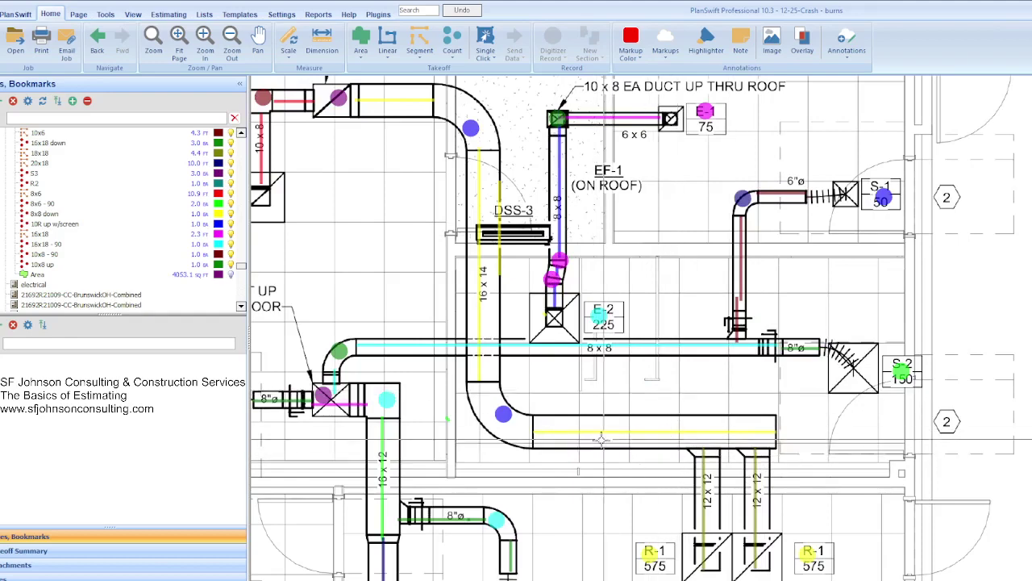
scroll(582, 455, up, 2)
scroll(533, 396, down, 1)
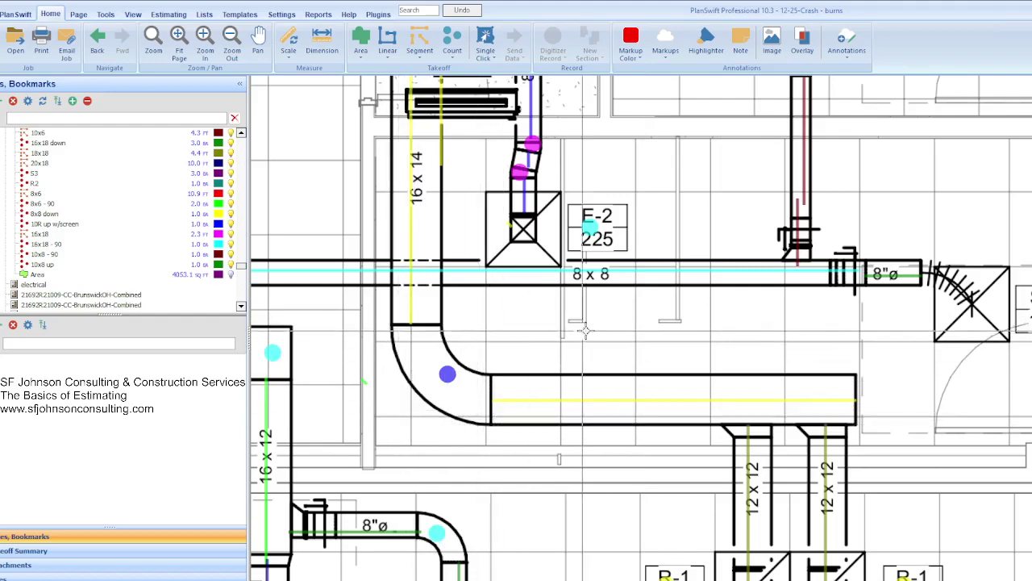
scroll(593, 333, down, 2)
scroll(691, 365, down, 3)
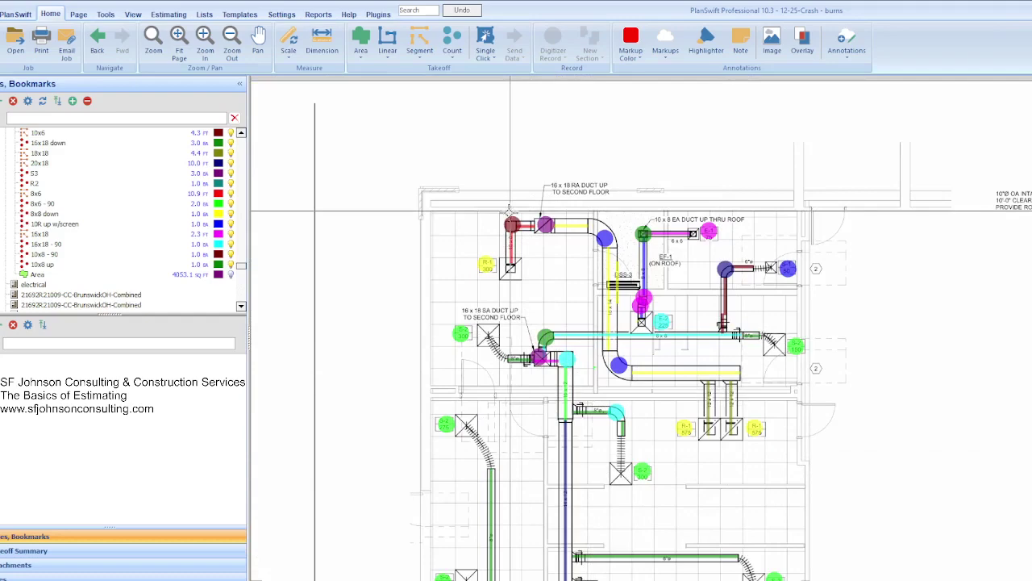
scroll(509, 236, up, 4)
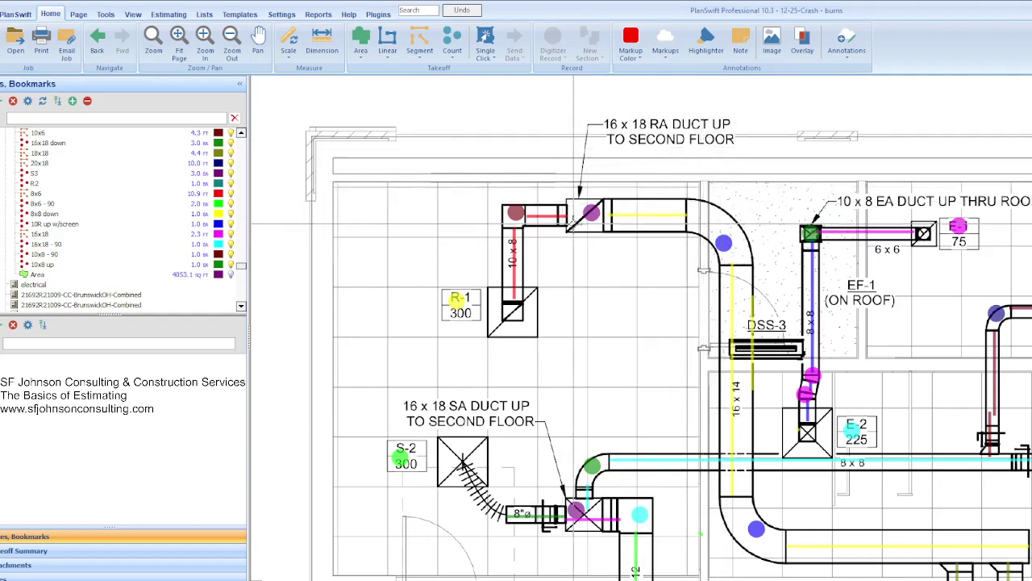
scroll(601, 214, up, 1)
scroll(529, 228, up, 1)
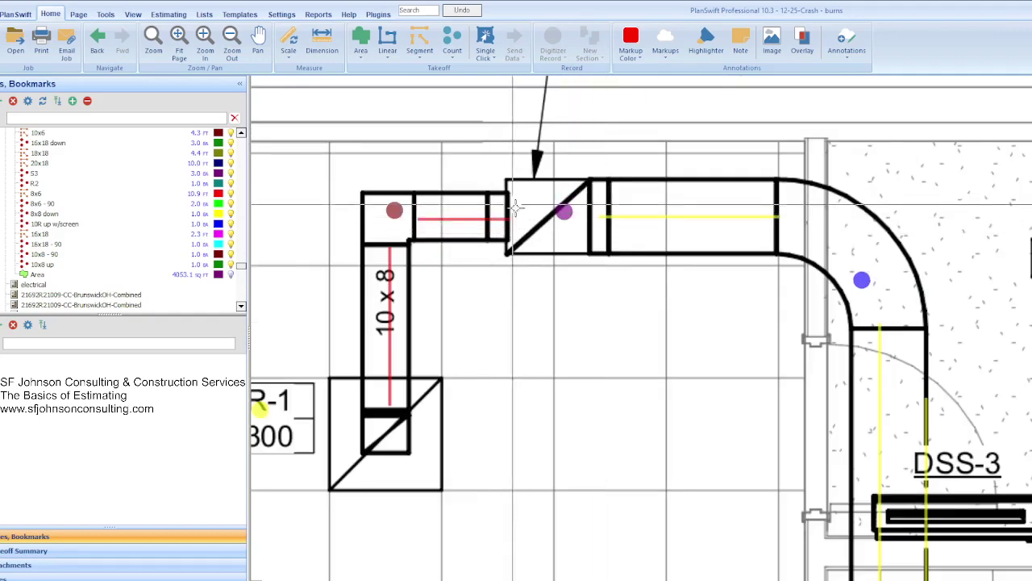
scroll(529, 228, down, 2)
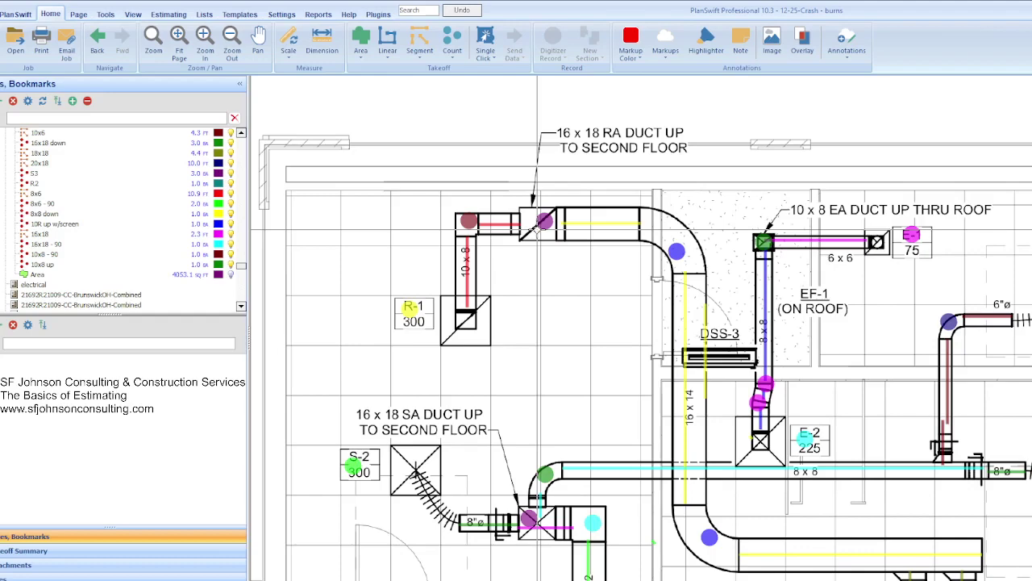
scroll(537, 230, down, 1)
scroll(518, 444, down, 2)
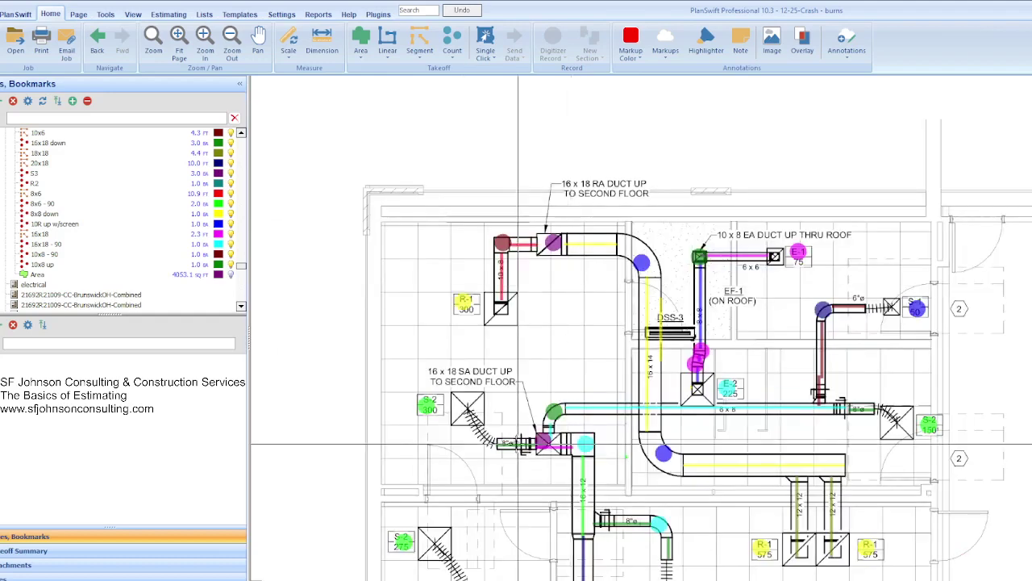
scroll(519, 443, up, 2)
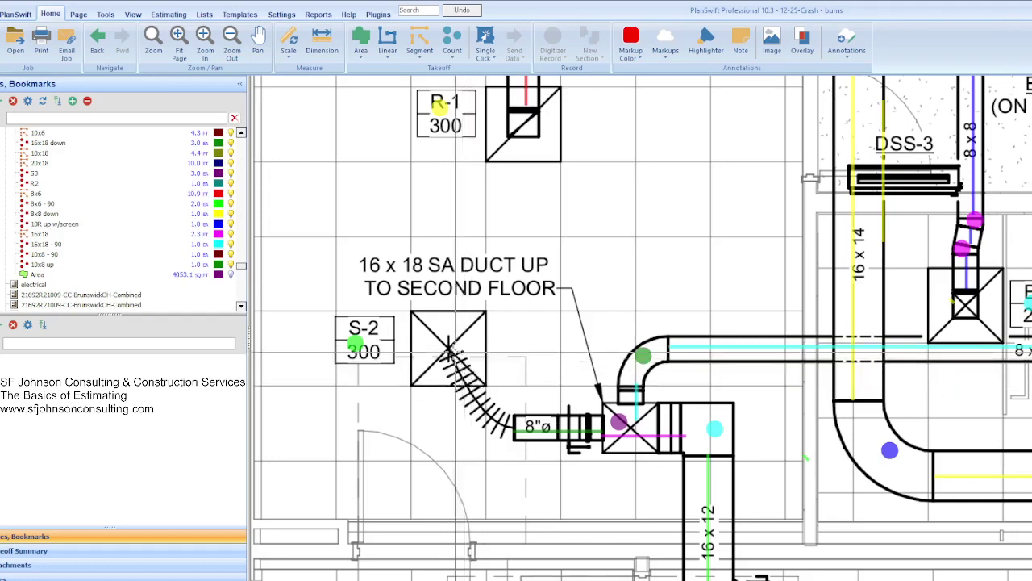
scroll(449, 348, up, 1)
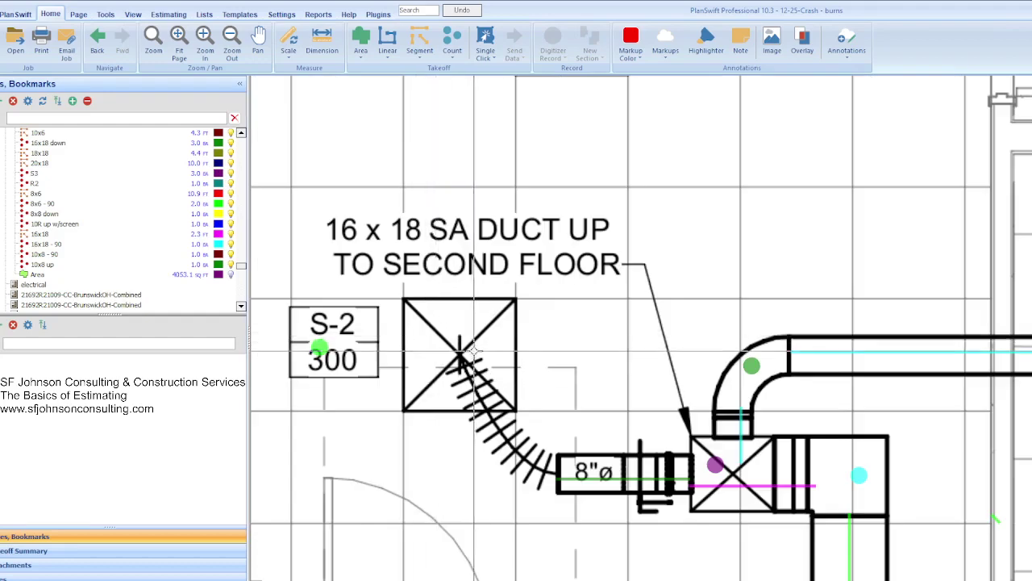
scroll(472, 351, down, 1)
scroll(673, 369, down, 3)
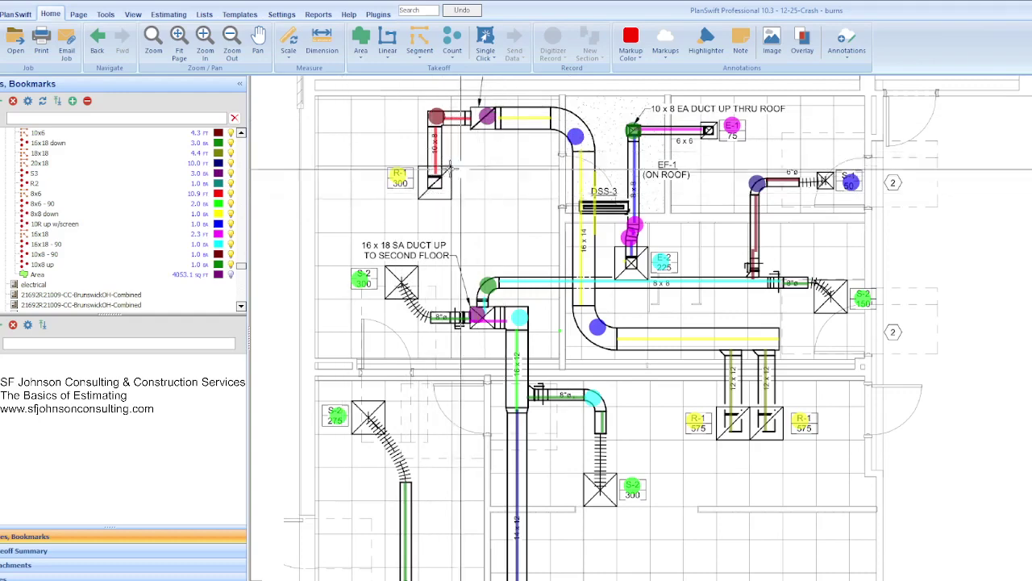
scroll(435, 192, up, 3)
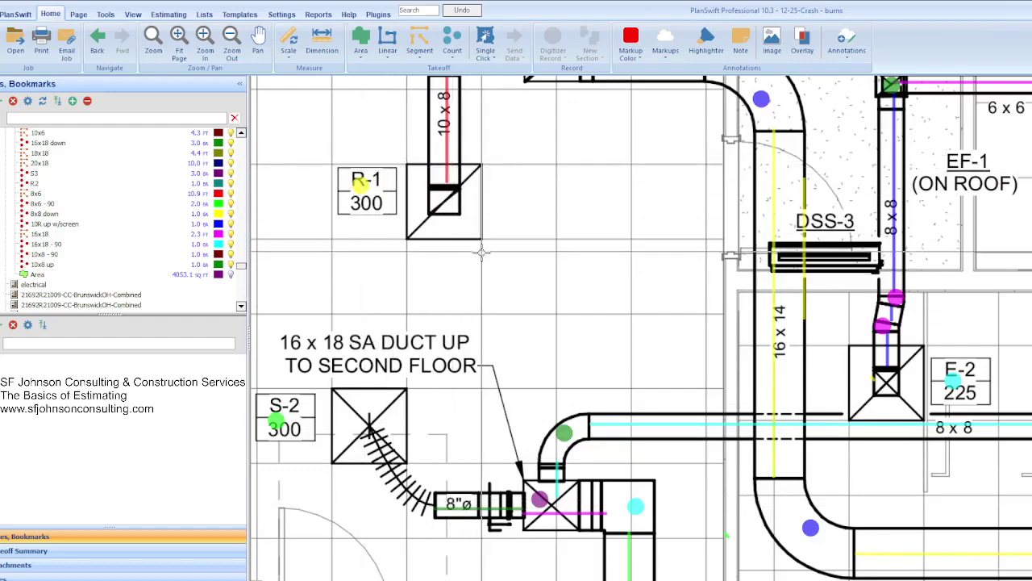
scroll(481, 253, up, 2)
scroll(520, 280, down, 1)
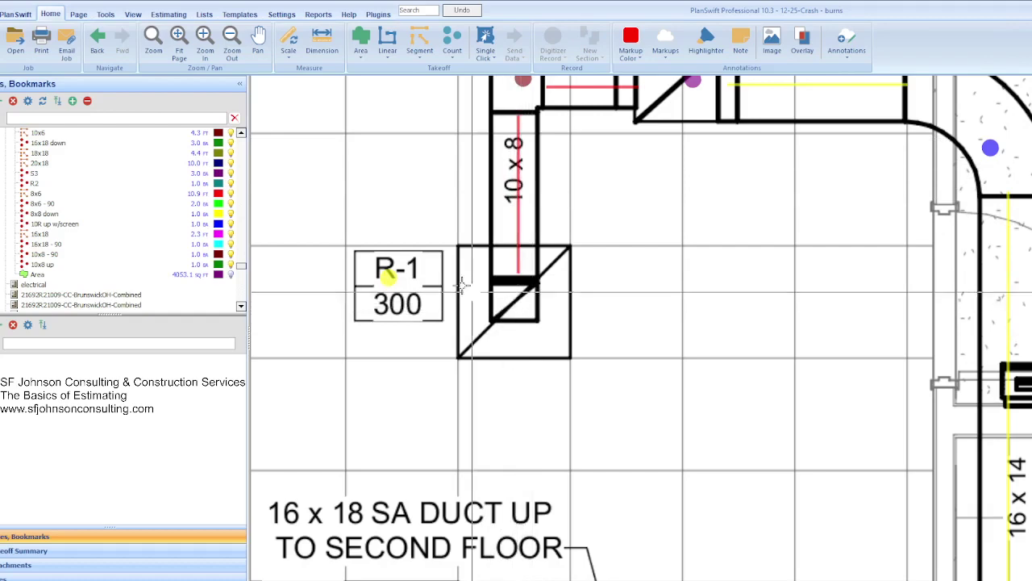
scroll(433, 349, down, 3)
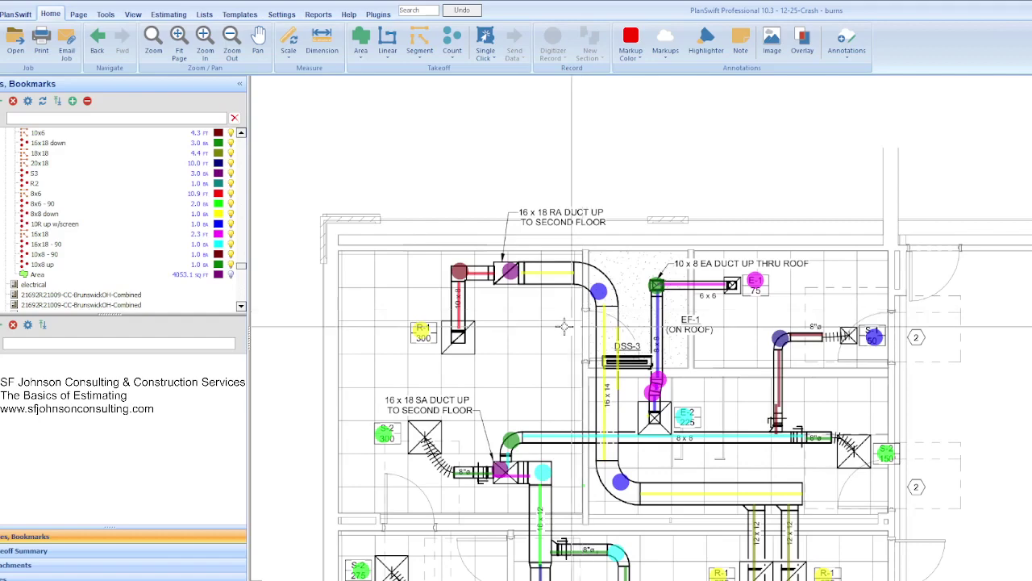
scroll(571, 344, down, 3)
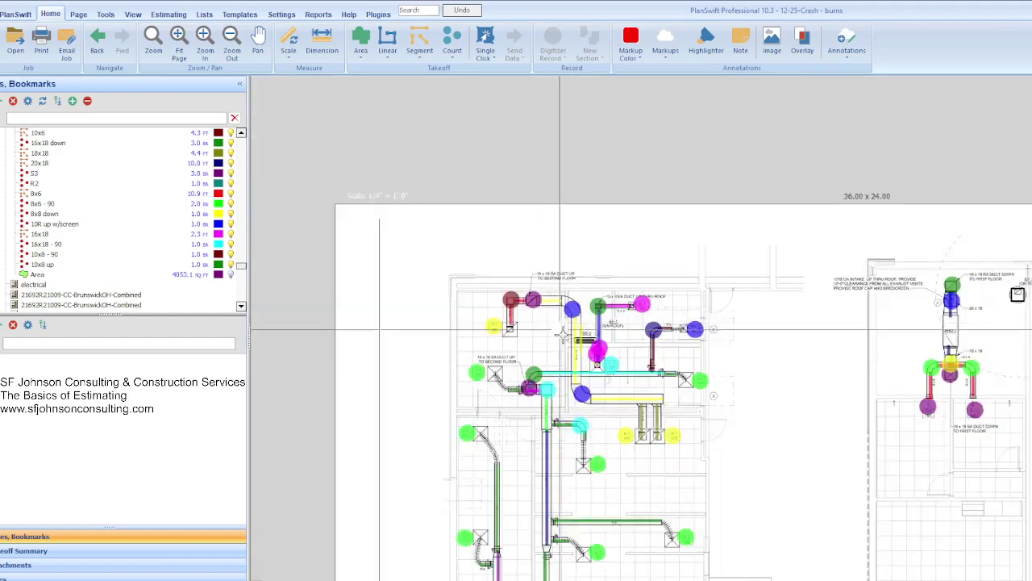
scroll(496, 350, down, 1)
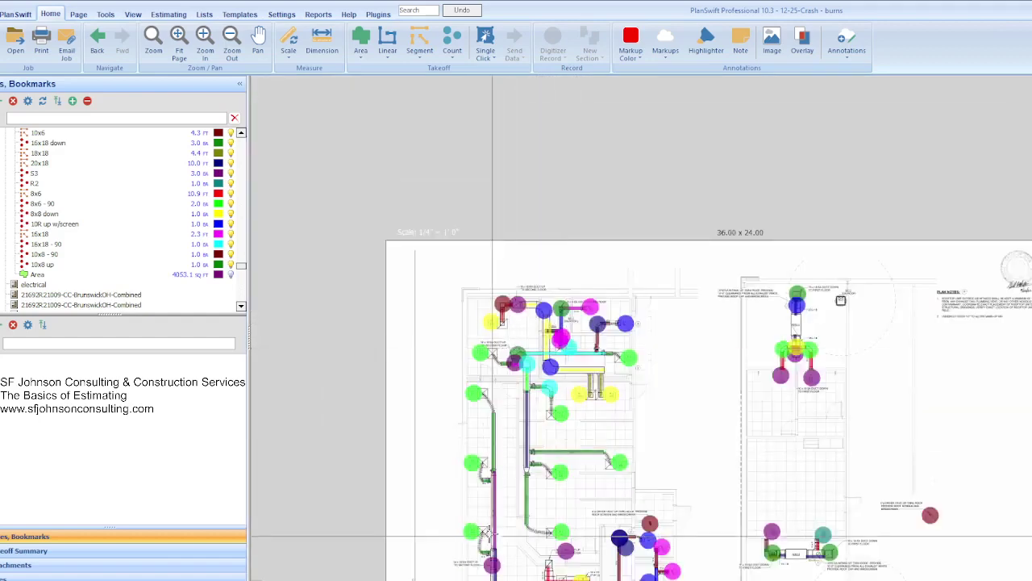
scroll(524, 331, up, 3)
scroll(544, 323, up, 3)
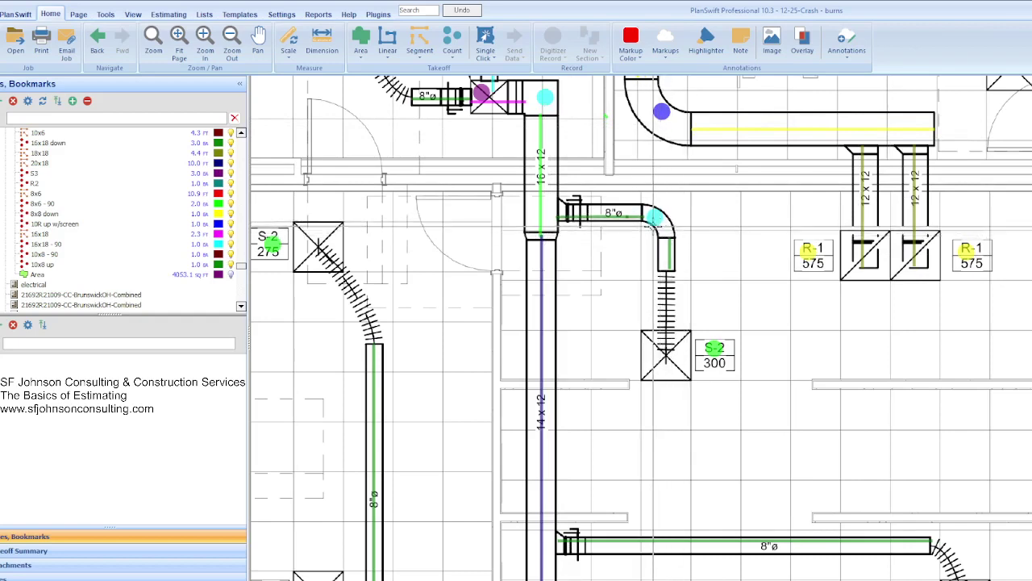
scroll(661, 258, down, 2)
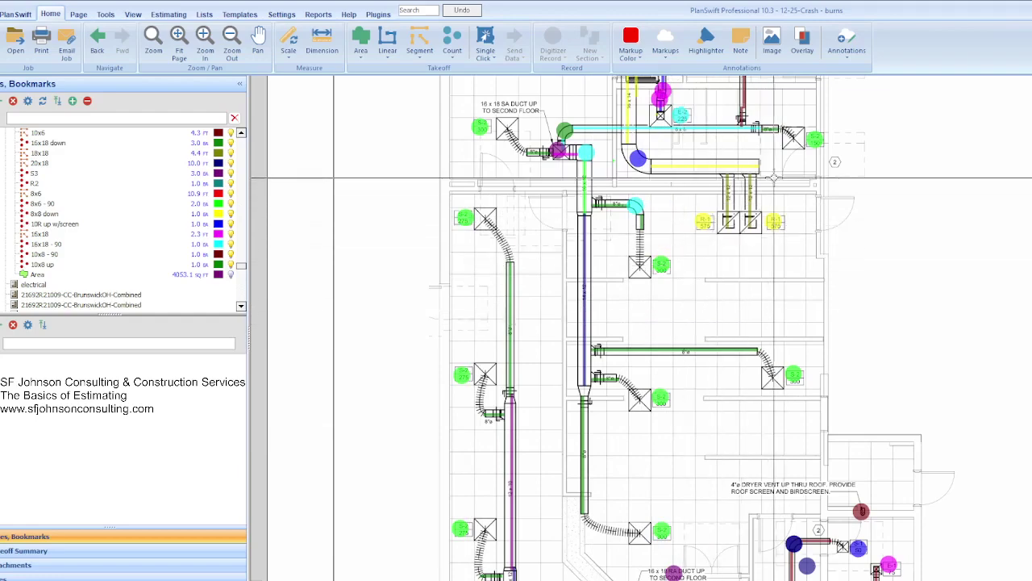
scroll(721, 277, up, 2)
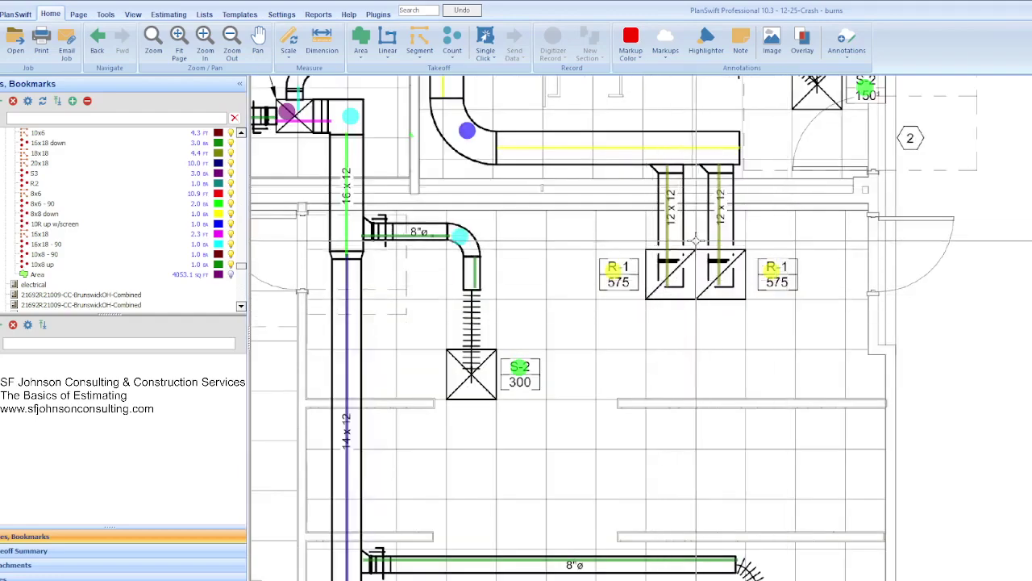
scroll(692, 237, down, 2)
scroll(692, 240, down, 3)
scroll(614, 457, up, 2)
scroll(614, 456, up, 1)
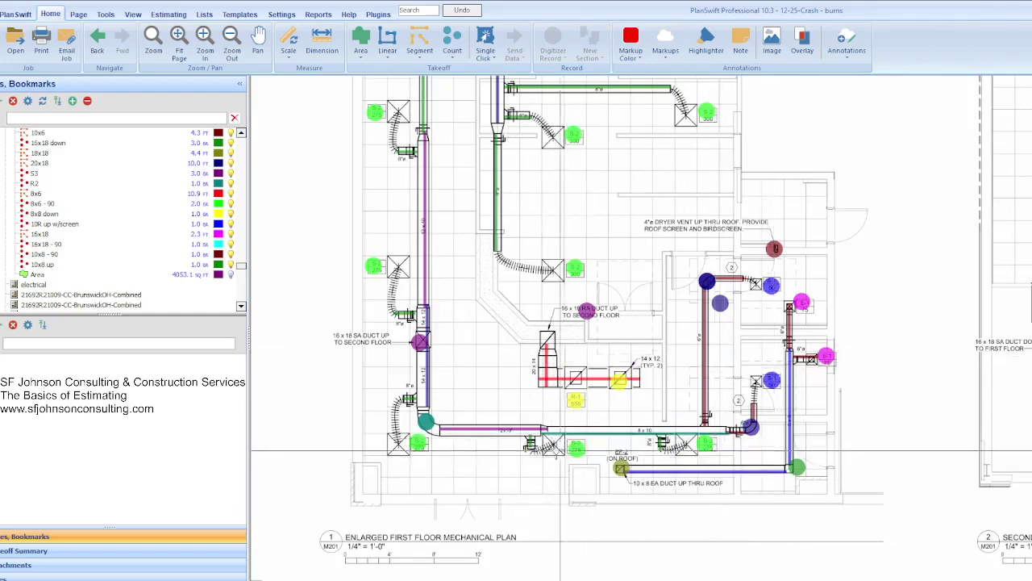
scroll(525, 448, up, 2)
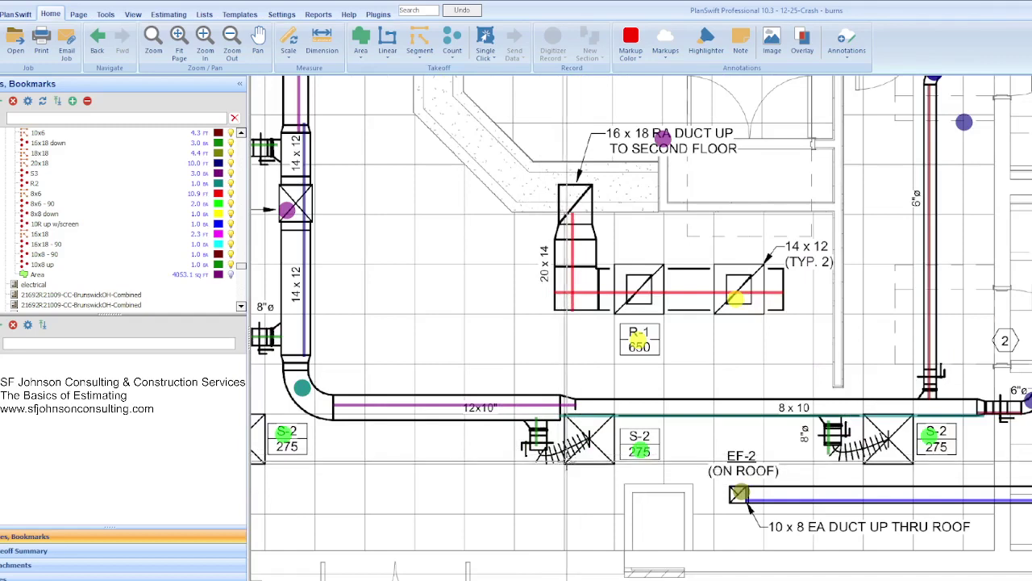
scroll(574, 440, up, 2)
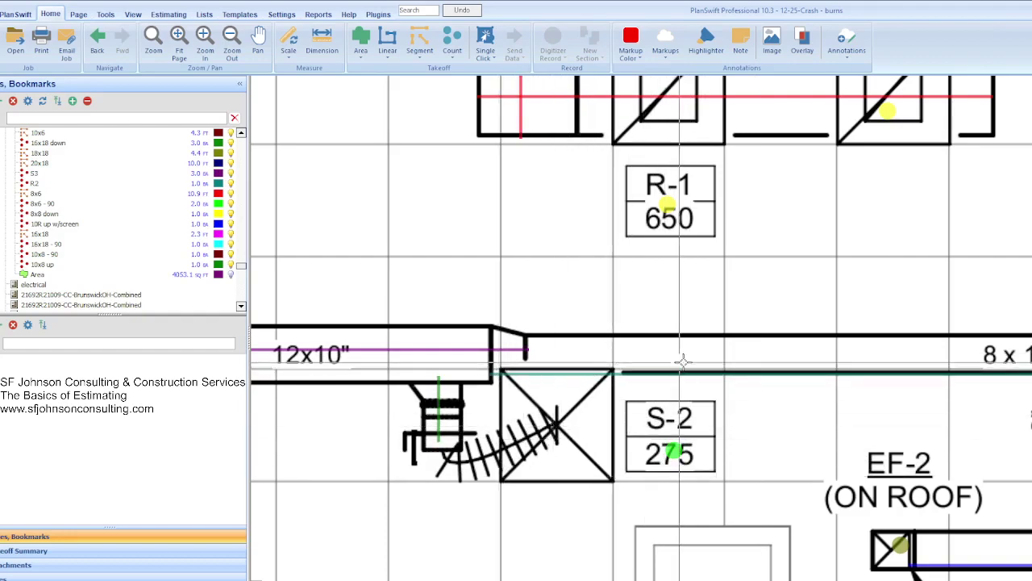
scroll(557, 371, down, 1)
scroll(587, 424, down, 1)
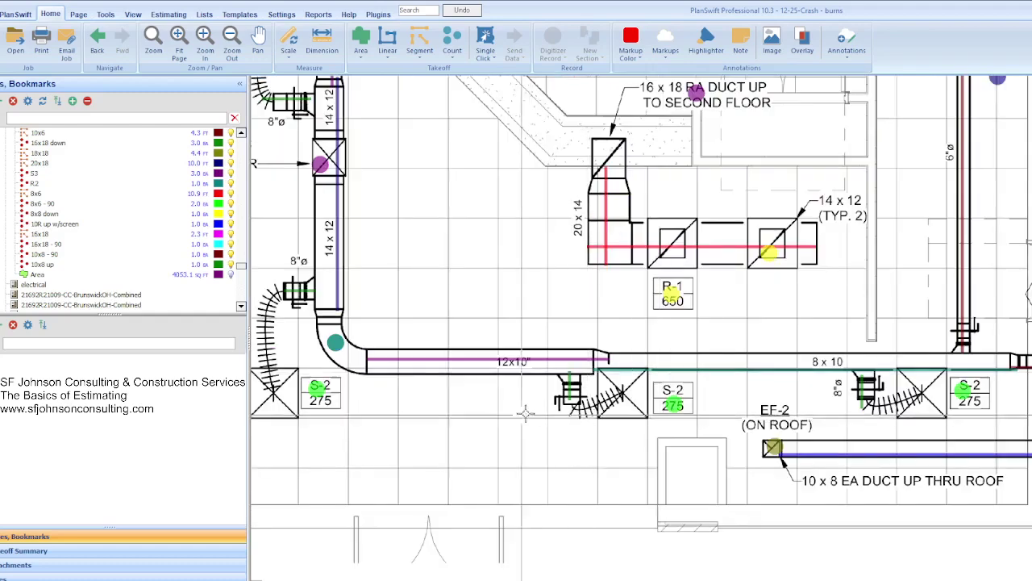
scroll(608, 371, up, 2)
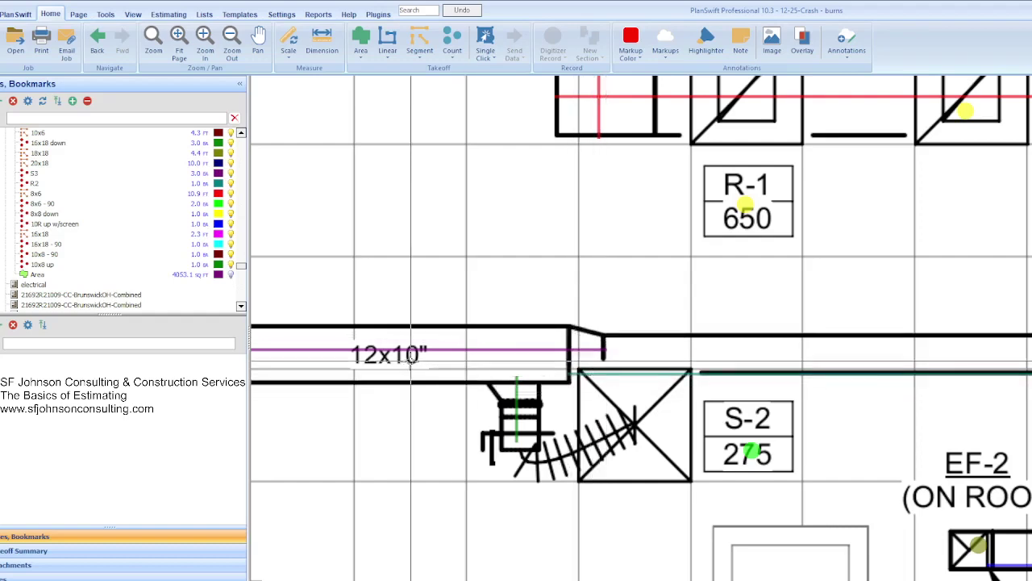
scroll(427, 365, down, 1)
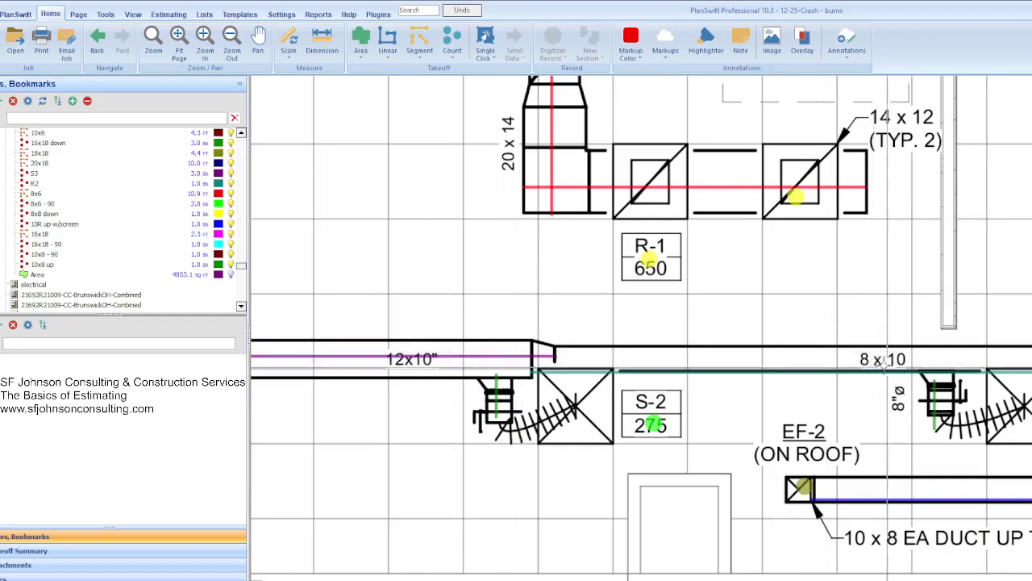
scroll(600, 348, up, 2)
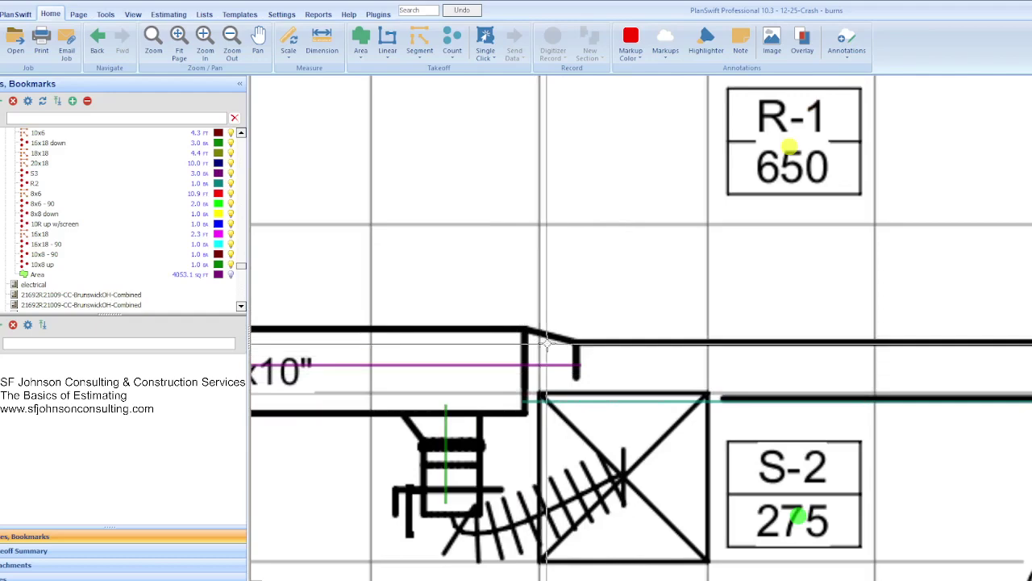
scroll(539, 337, down, 2)
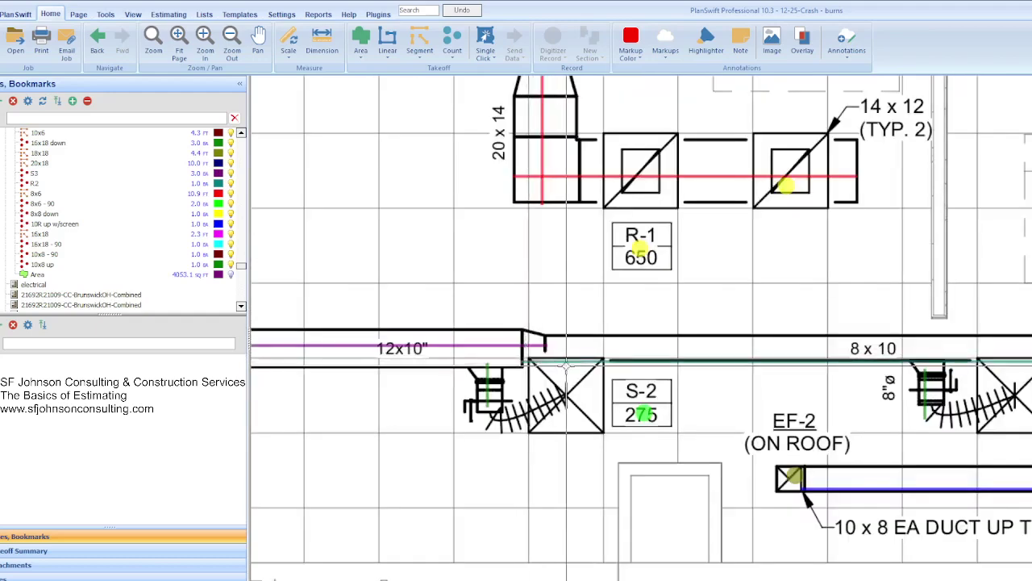
scroll(567, 363, down, 1)
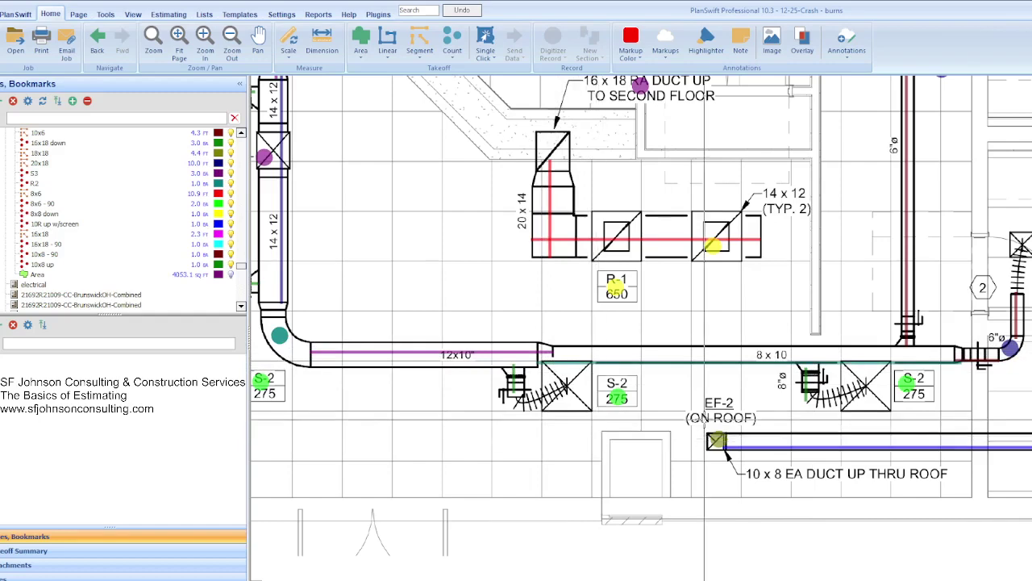
scroll(595, 436, down, 4)
scroll(503, 170, up, 2)
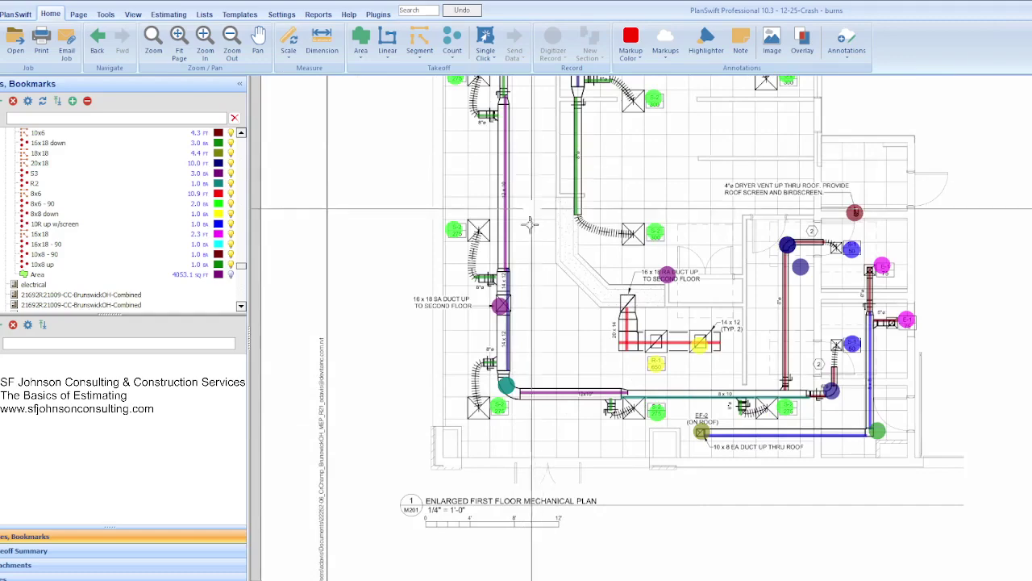
- Zoom around the 12x10 supply trunk and S-2 diffuser branches, then back out to the full plan
scroll(875, 254, up, 3)
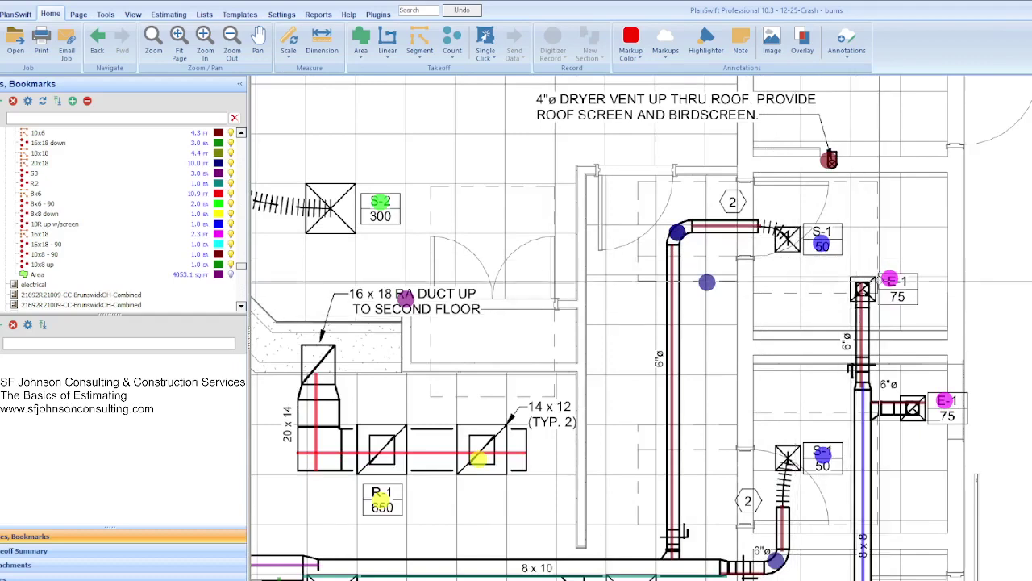
scroll(883, 295, up, 3)
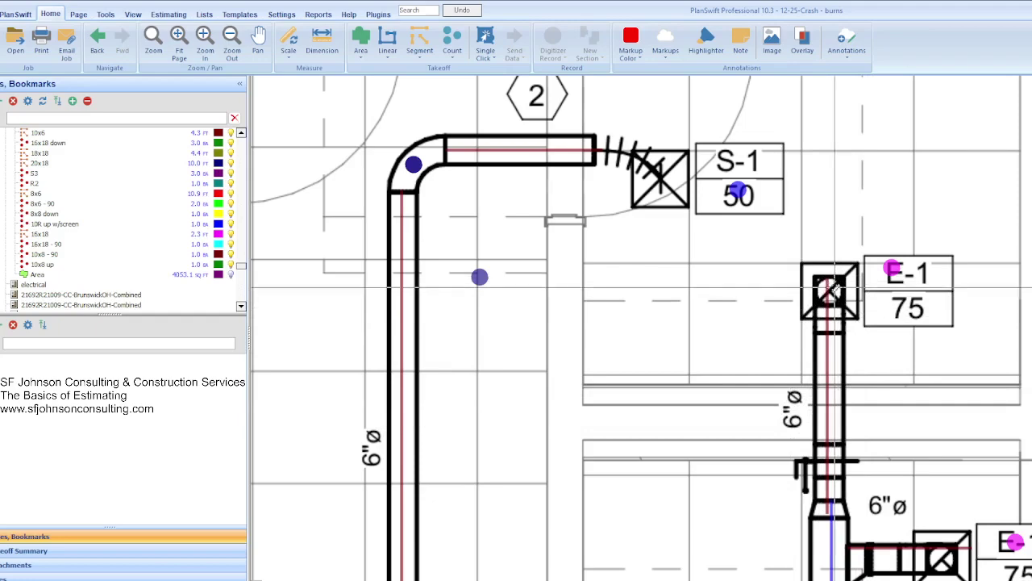
scroll(829, 290, down, 2)
scroll(829, 291, down, 1)
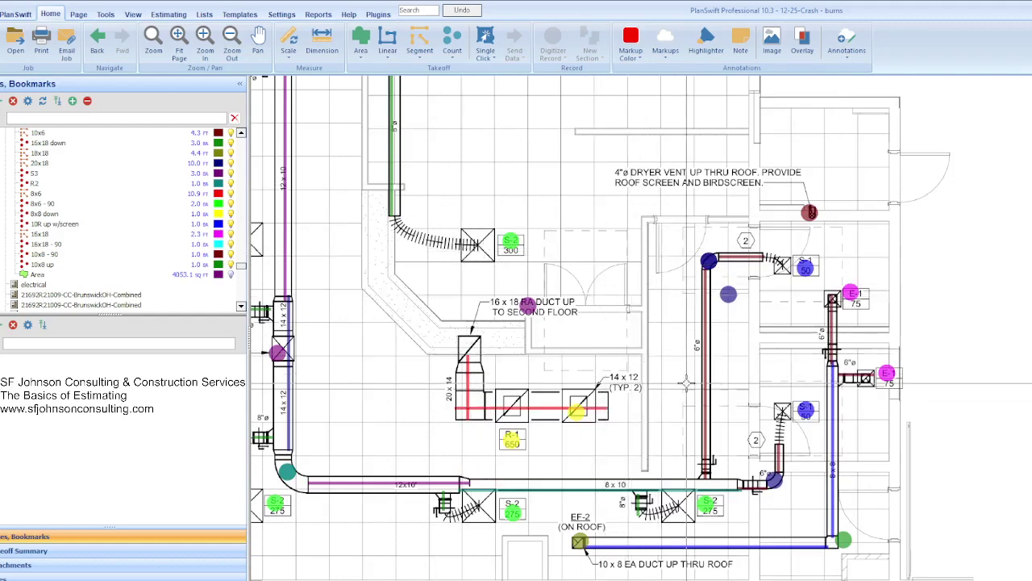
scroll(678, 380, down, 1)
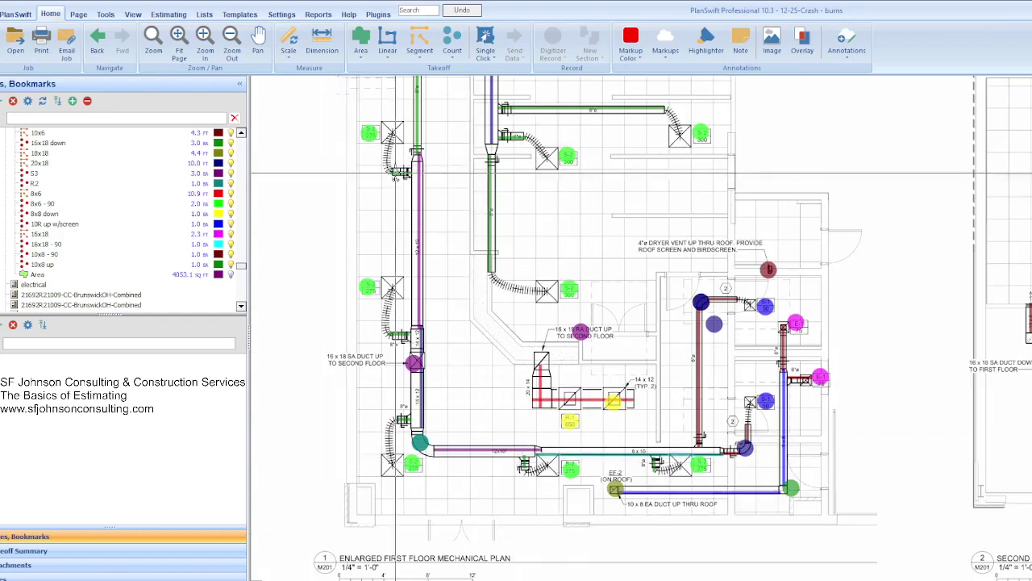
scroll(395, 207, up, 2)
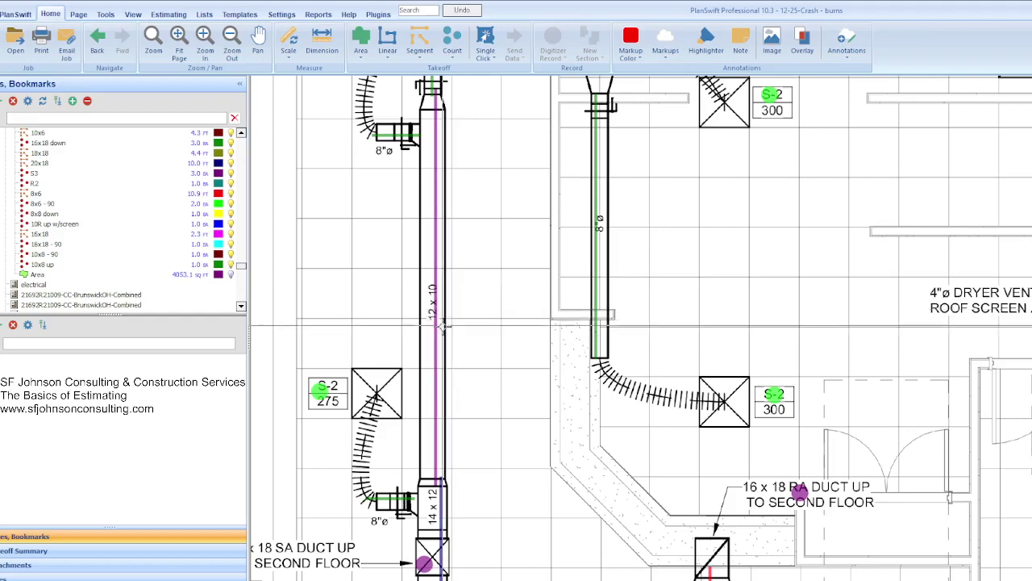
scroll(451, 314, down, 2)
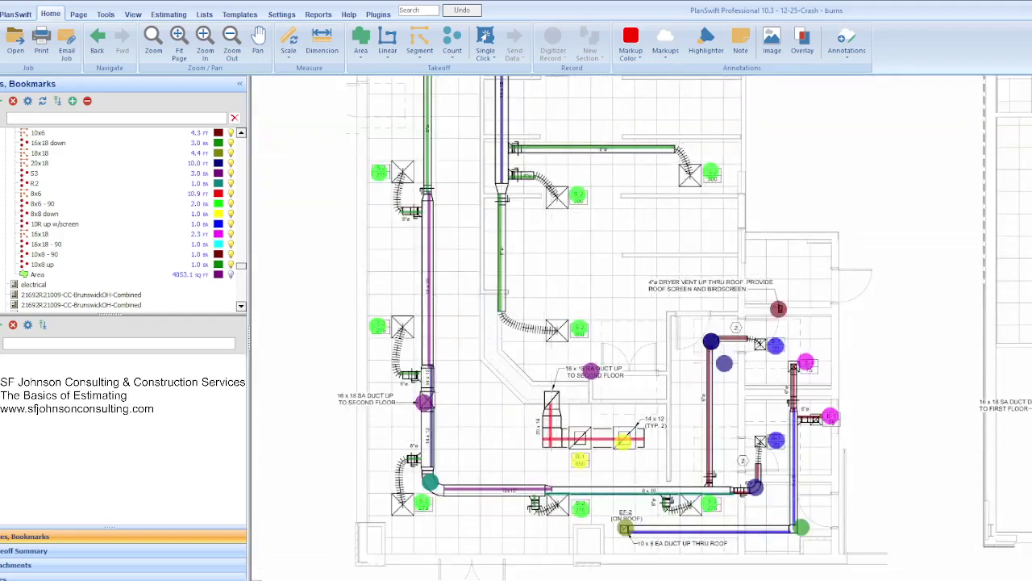
- Bring up the HVAC estimate workbook and scroll through its Mechanical section
click(710, 549)
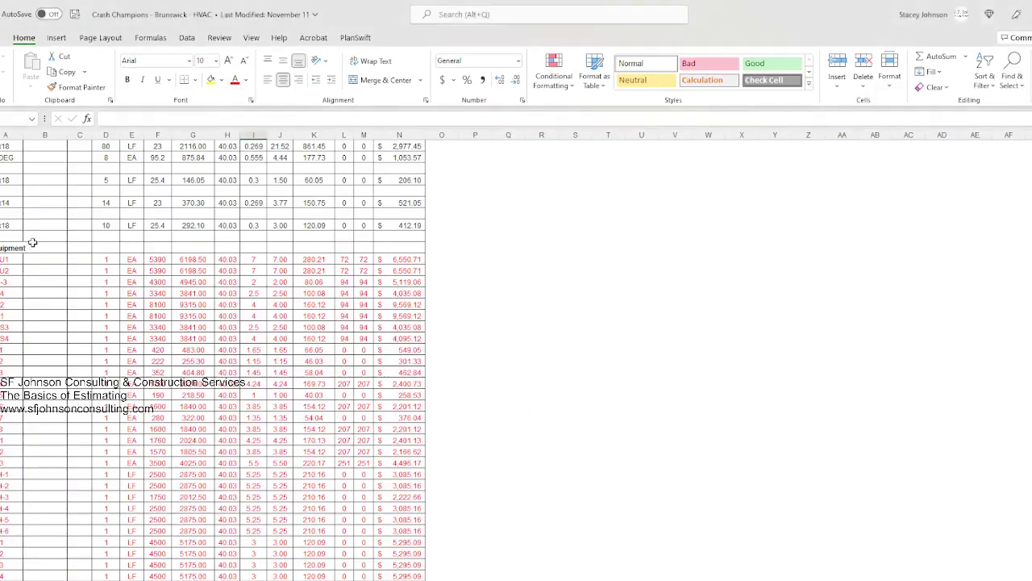
scroll(45, 266, up, 4)
scroll(45, 266, up, 4)
scroll(41, 267, up, 5)
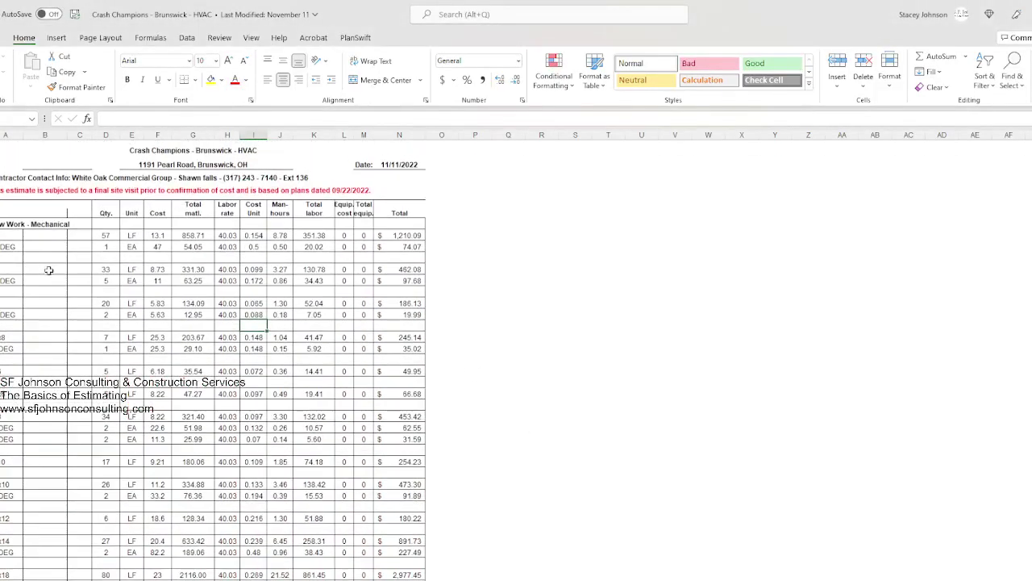
scroll(47, 270, down, 1)
scroll(48, 277, down, 1)
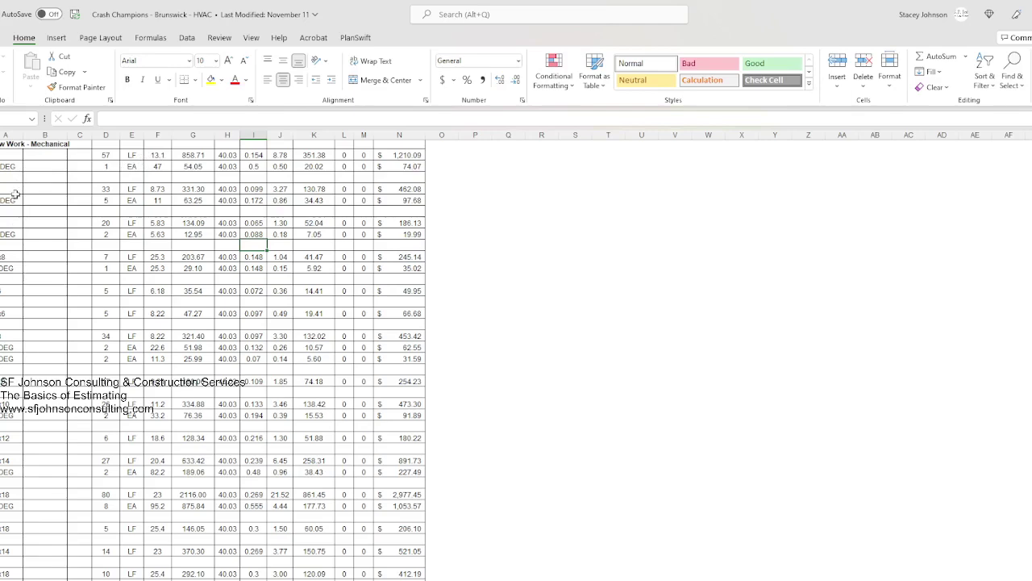
scroll(18, 185, down, 1)
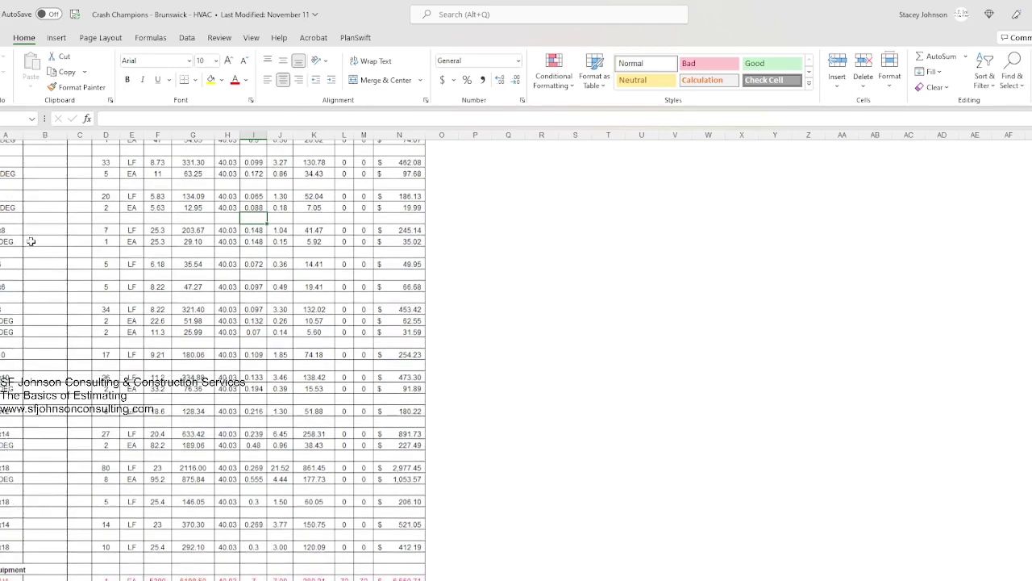
scroll(16, 269, down, 2)
scroll(8, 313, down, 2)
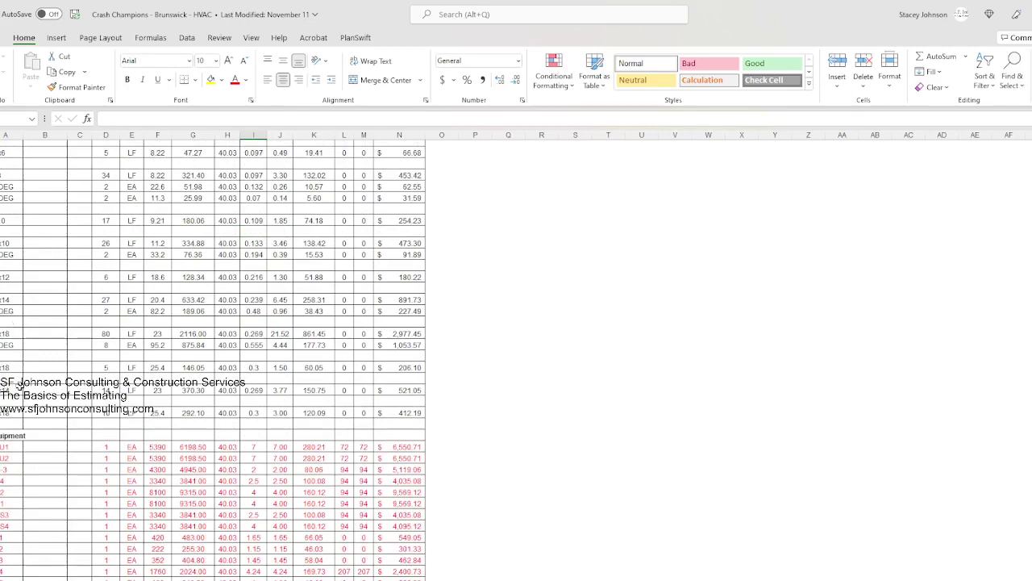
scroll(8, 403, down, 2)
scroll(4, 373, down, 2)
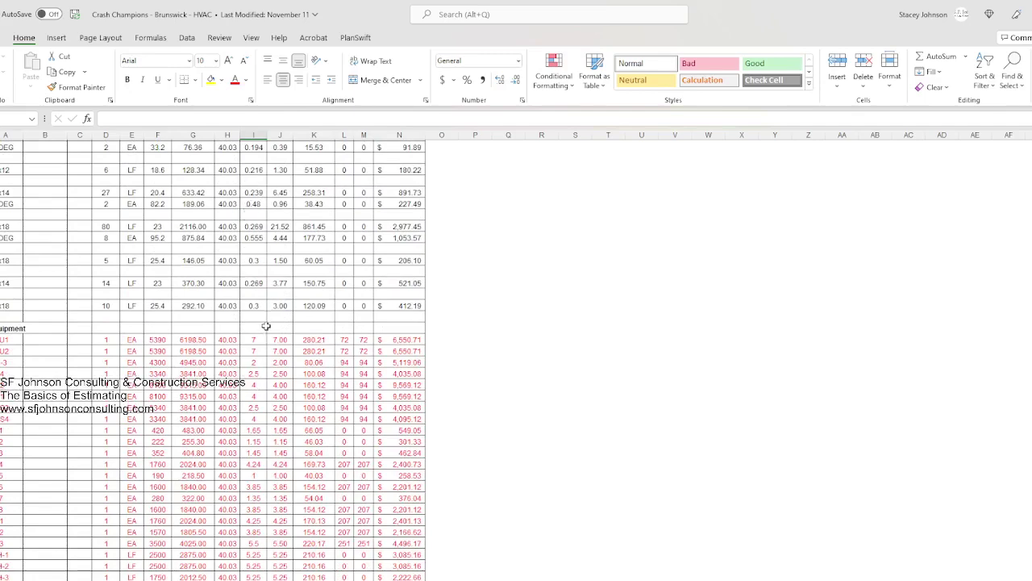
scroll(246, 268, up, 2)
scroll(246, 268, up, 2)
scroll(244, 265, up, 2)
scroll(246, 262, up, 2)
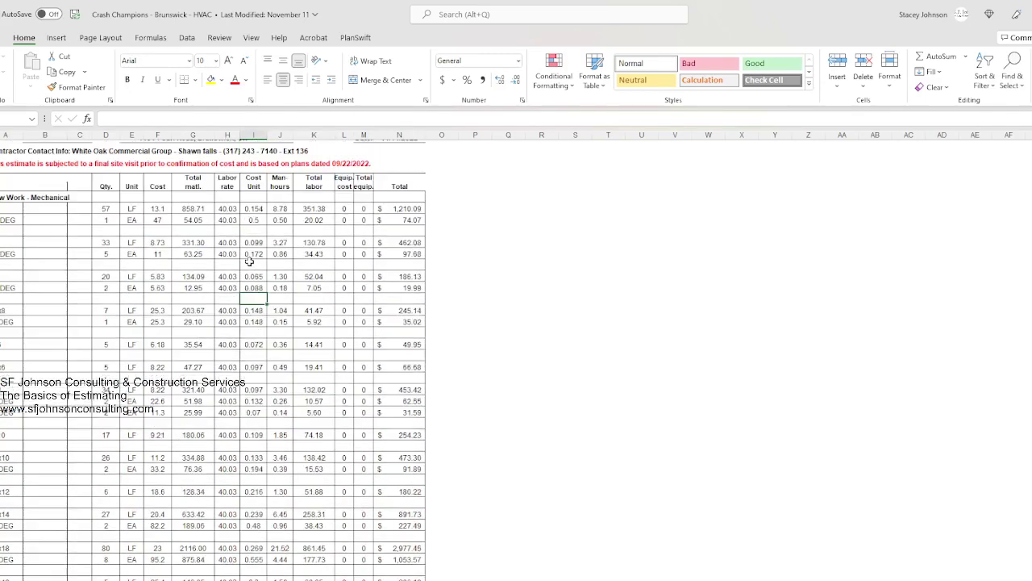
scroll(253, 246, down, 1)
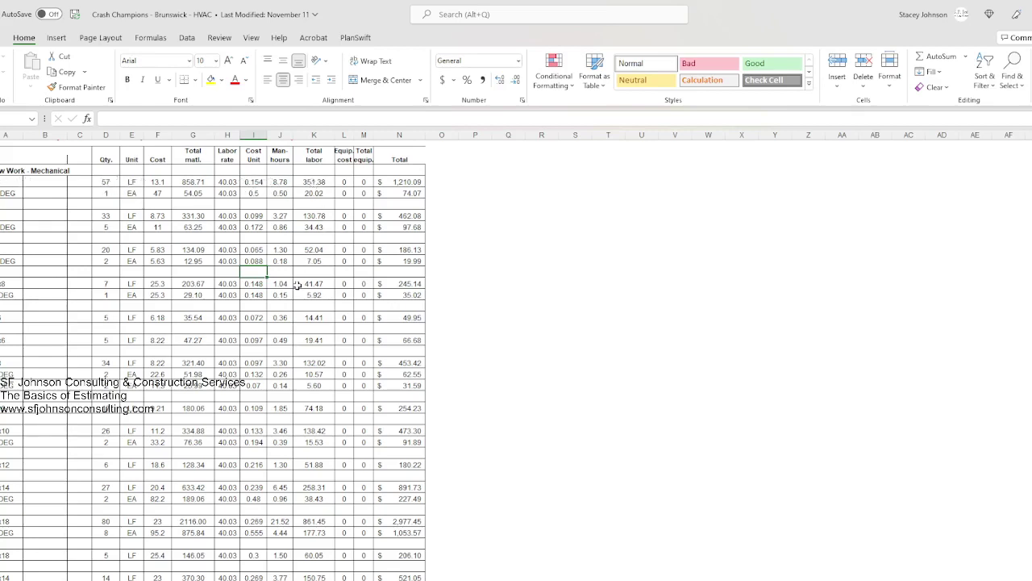
- Scroll down to the TOTAL rows, checking grilles and registers and the $147,591.02 grand total
scroll(313, 278, down, 3)
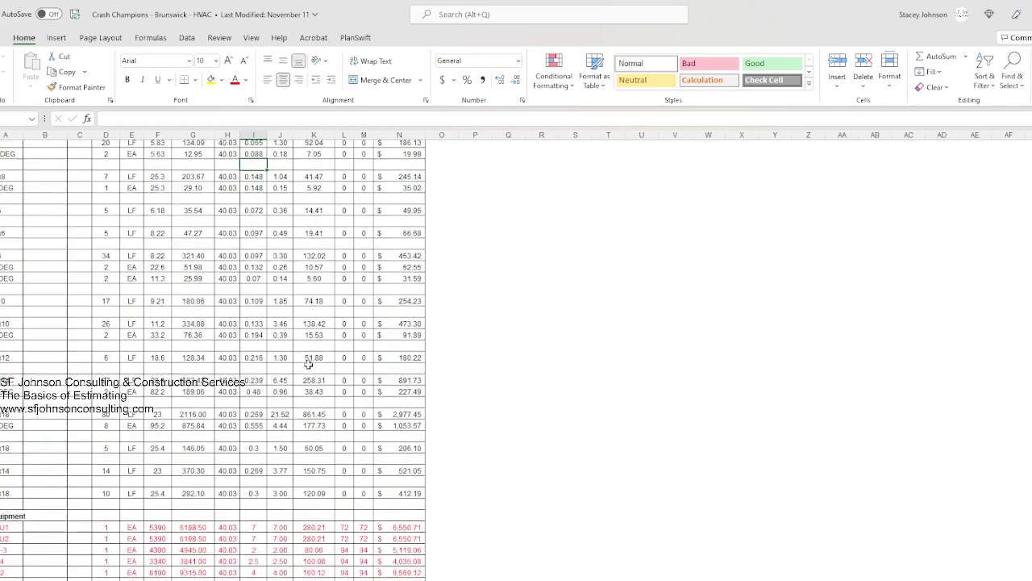
scroll(308, 363, down, 2)
scroll(308, 365, down, 2)
scroll(308, 369, down, 2)
scroll(225, 394, down, 1)
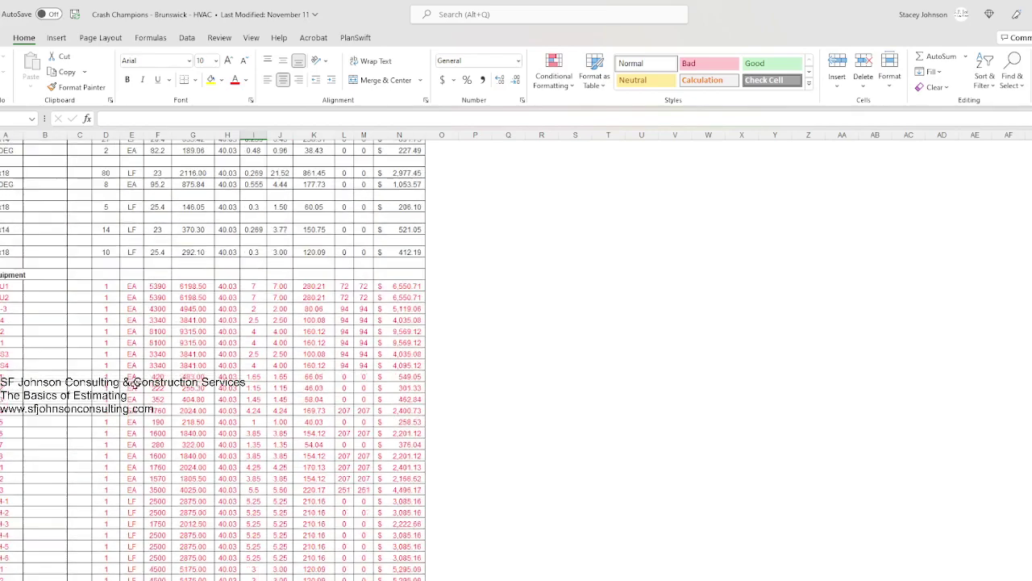
scroll(143, 346, down, 3)
scroll(192, 381, down, 3)
scroll(192, 390, down, 2)
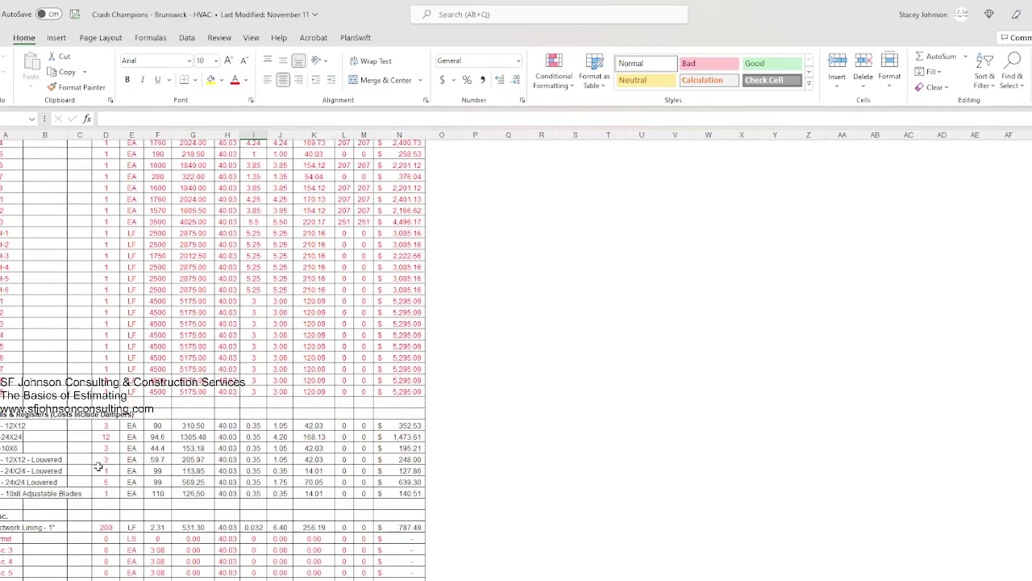
scroll(98, 466, down, 2)
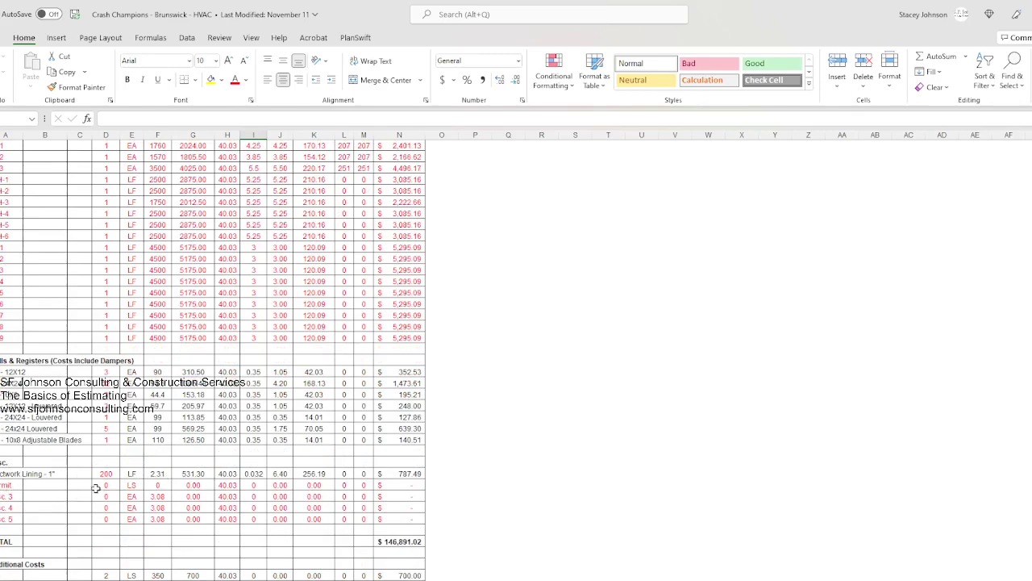
scroll(95, 488, down, 2)
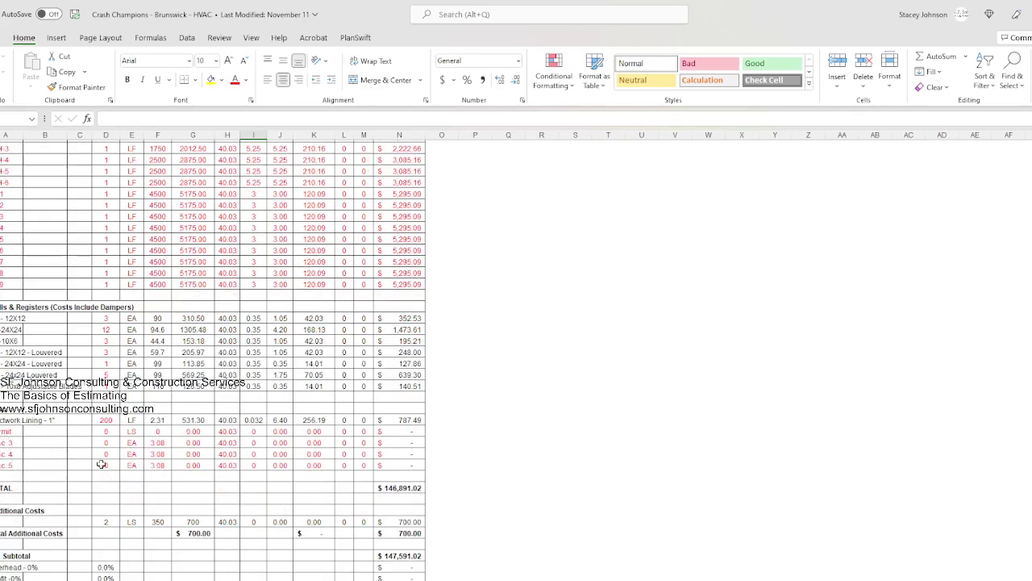
scroll(170, 508, down, 1)
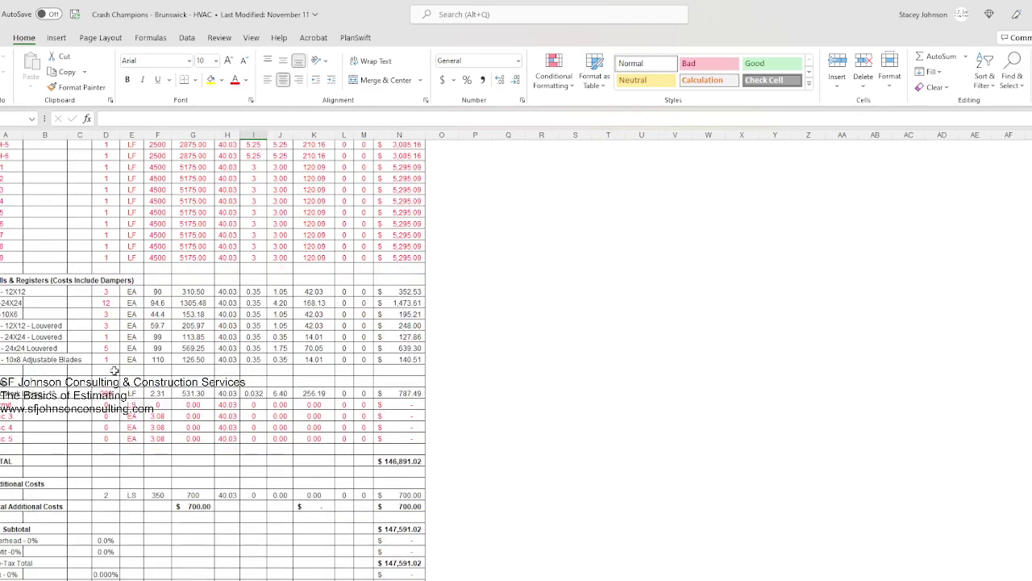
scroll(129, 388, down, 1)
scroll(125, 390, down, 1)
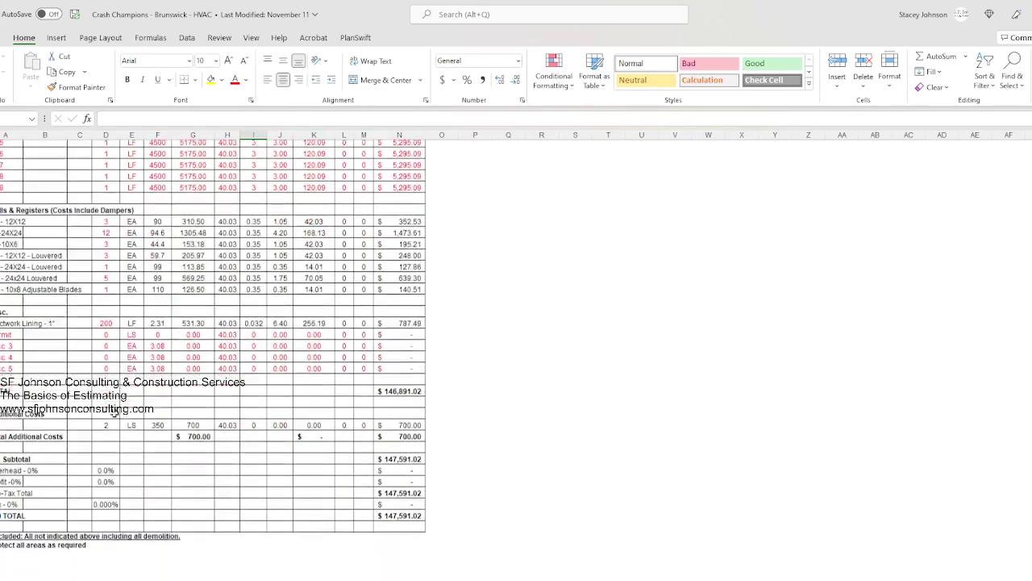
scroll(102, 459, down, 1)
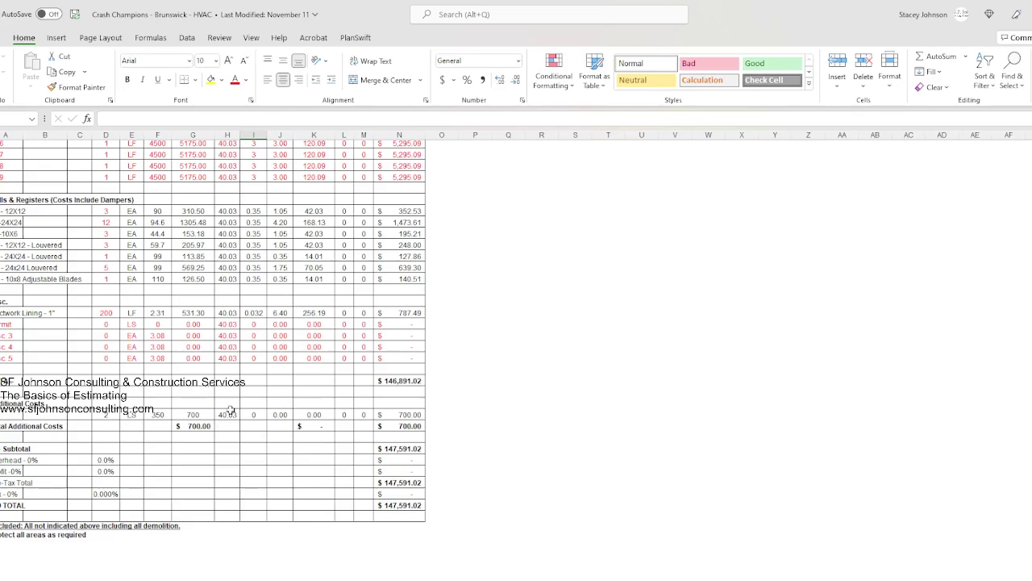
scroll(172, 391, up, 1)
scroll(166, 399, up, 1)
scroll(153, 411, up, 1)
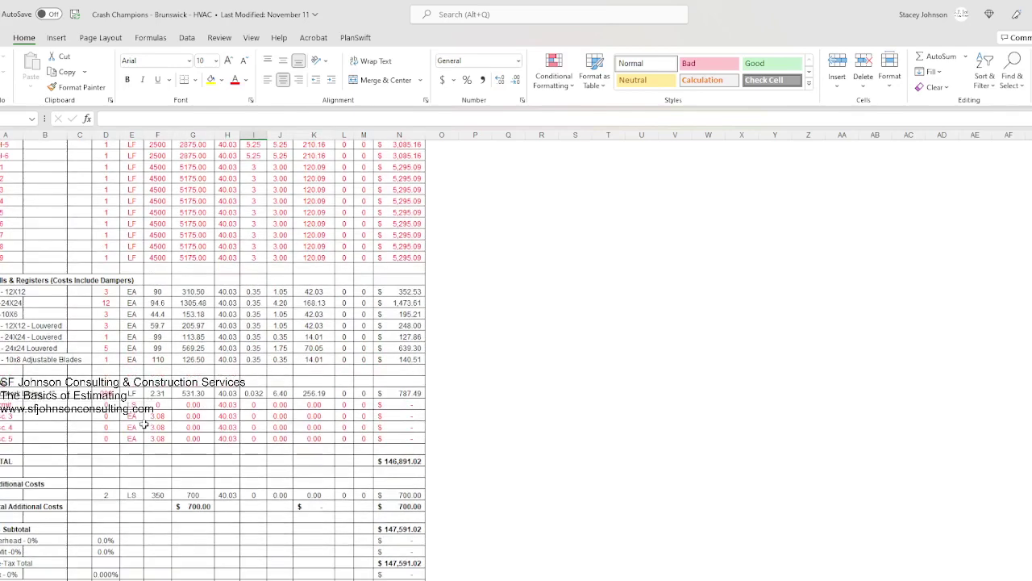
scroll(143, 422, up, 1)
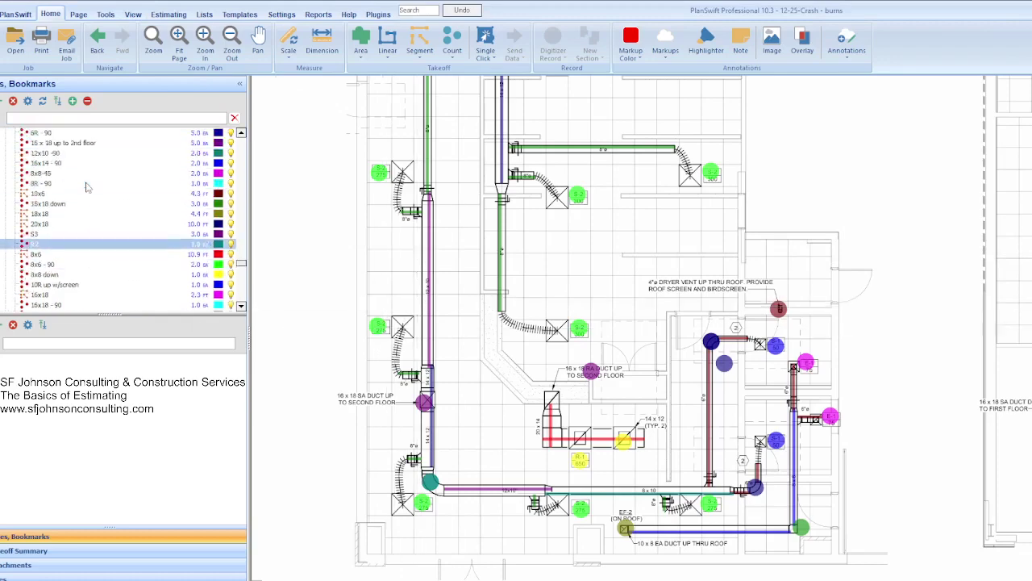
scroll(87, 187, up, 2)
scroll(87, 187, up, 2)
scroll(87, 187, up, 2)
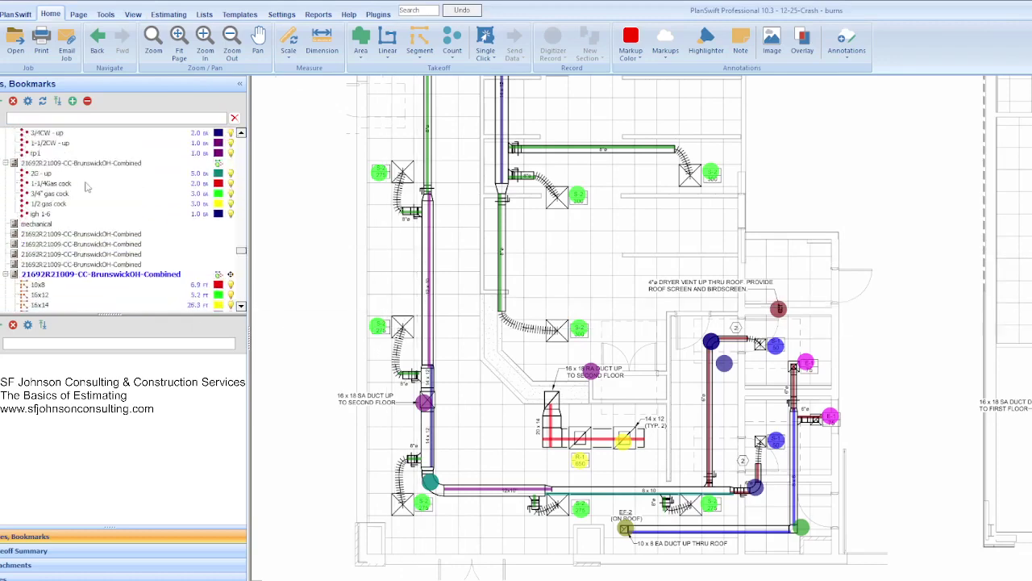
click(37, 223)
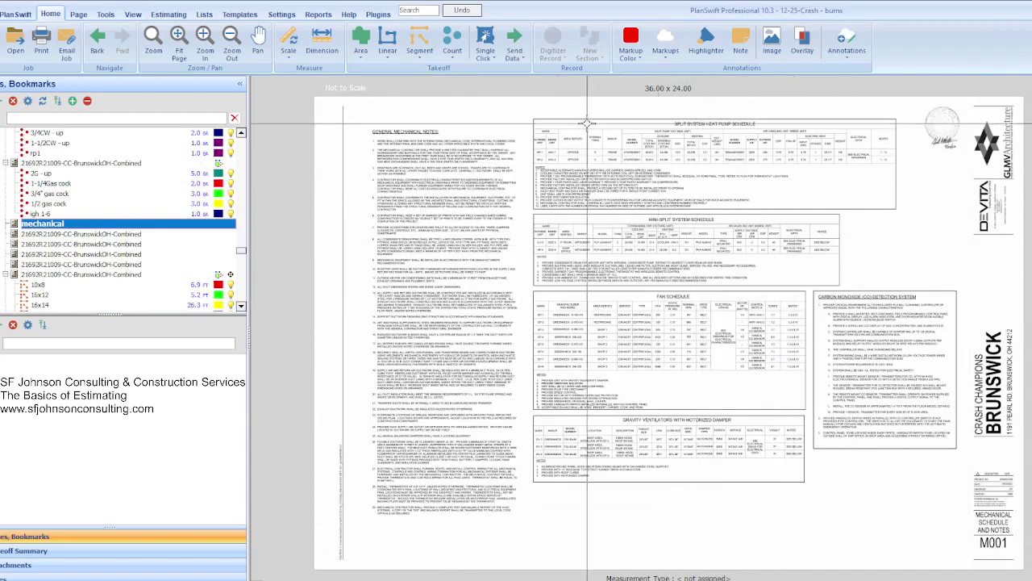
scroll(587, 124, up, 5)
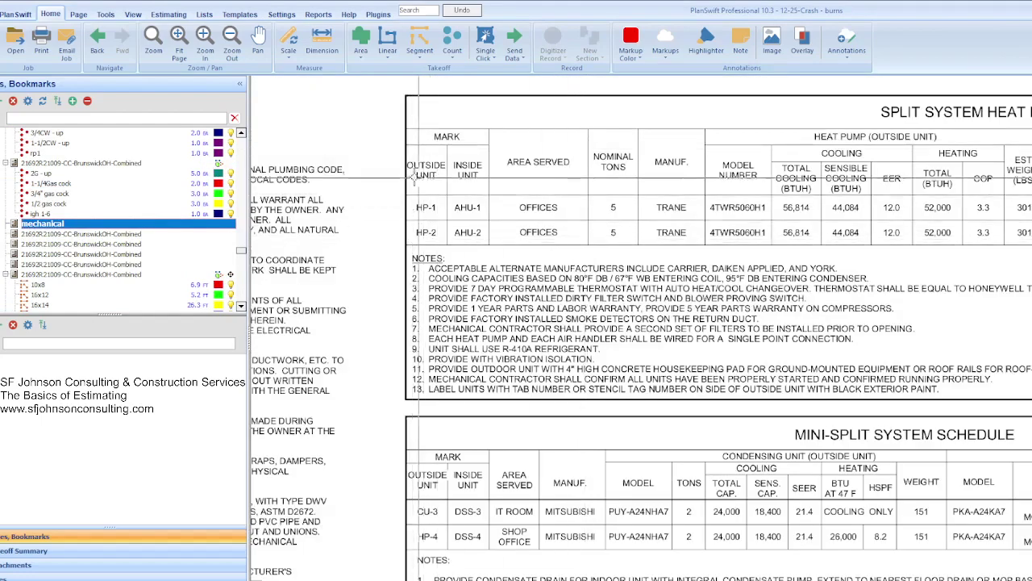
scroll(416, 178, down, 5)
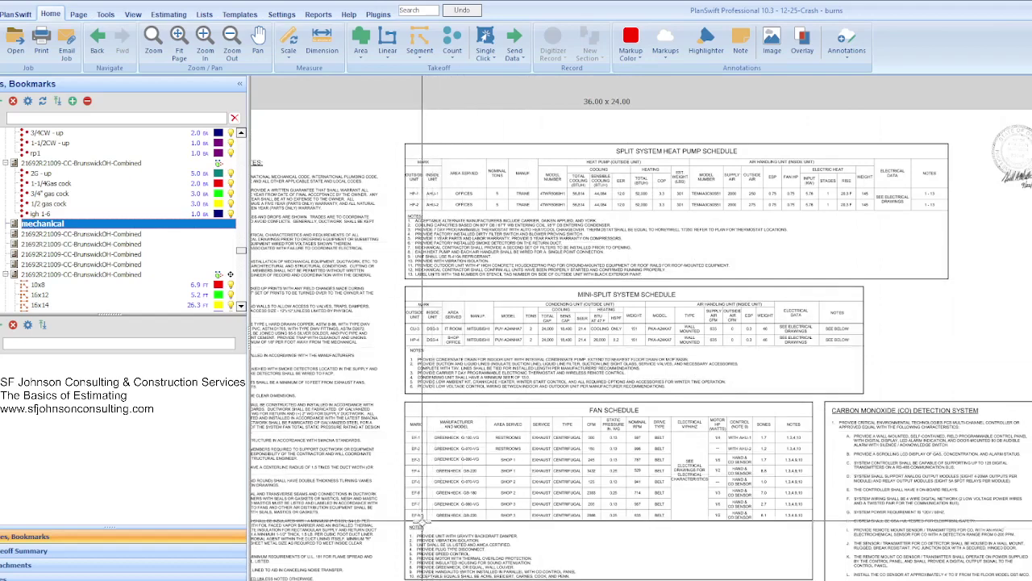
scroll(559, 459, up, 3)
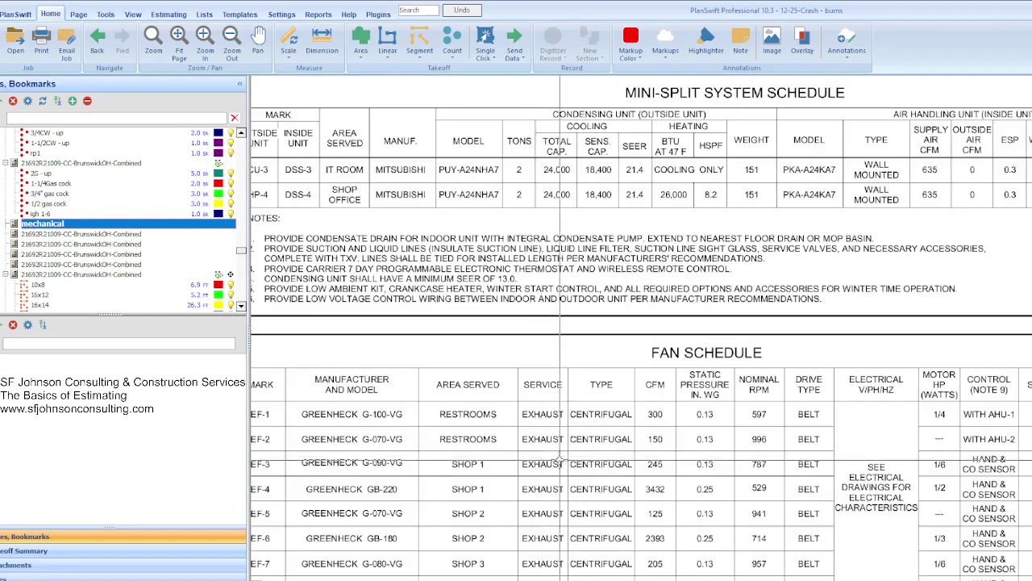
scroll(419, 448, down, 3)
scroll(394, 445, up, 5)
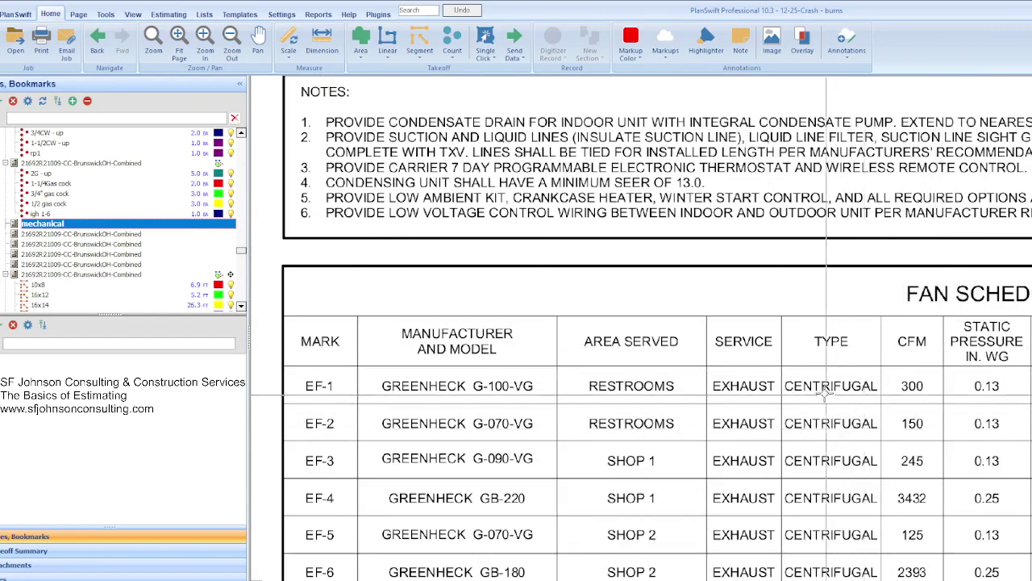
scroll(531, 292, down, 2)
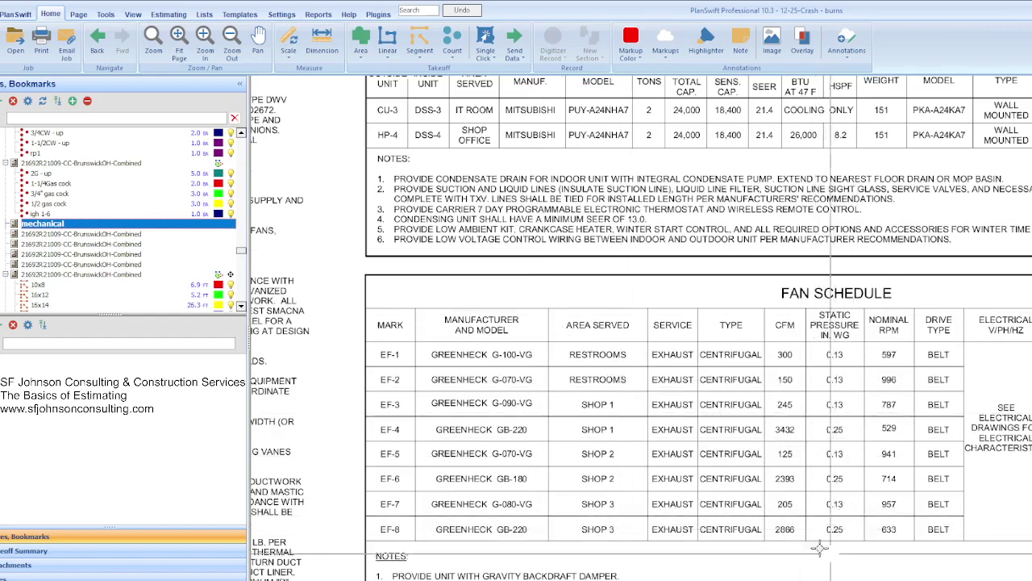
scroll(805, 488, up, 2)
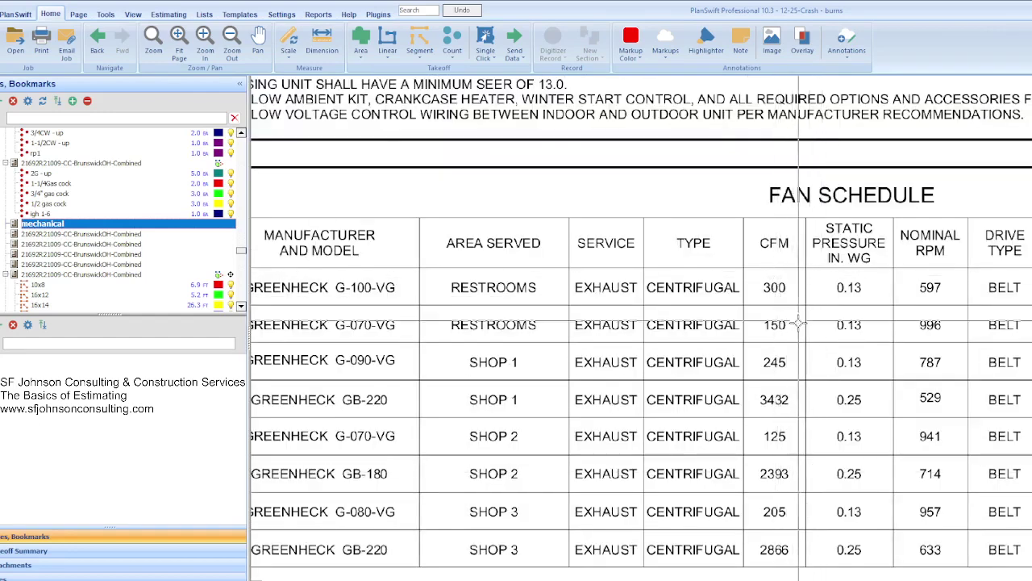
scroll(833, 422, down, 1)
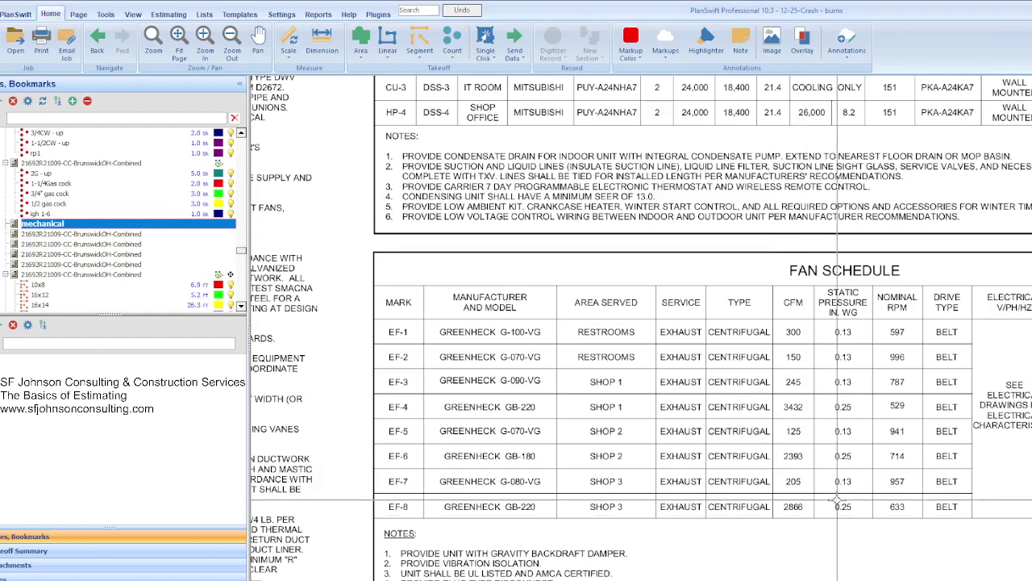
scroll(506, 351, down, 3)
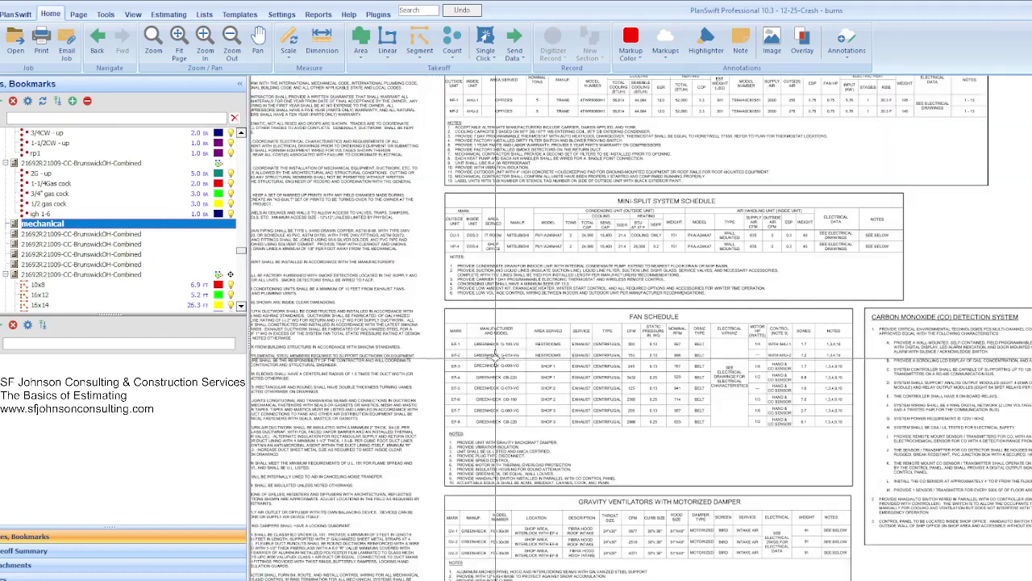
scroll(700, 438, up, 2)
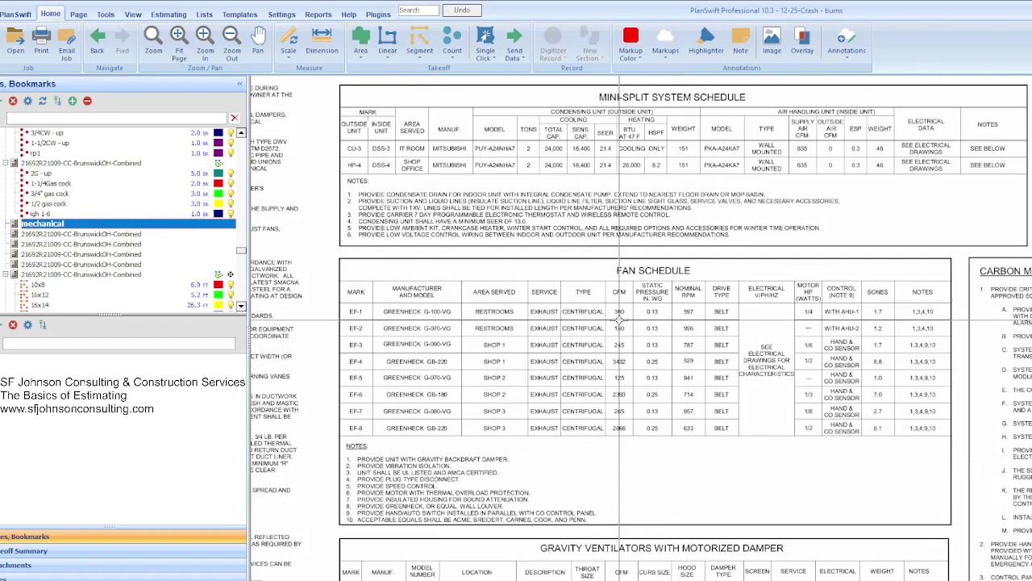
scroll(529, 435, down, 3)
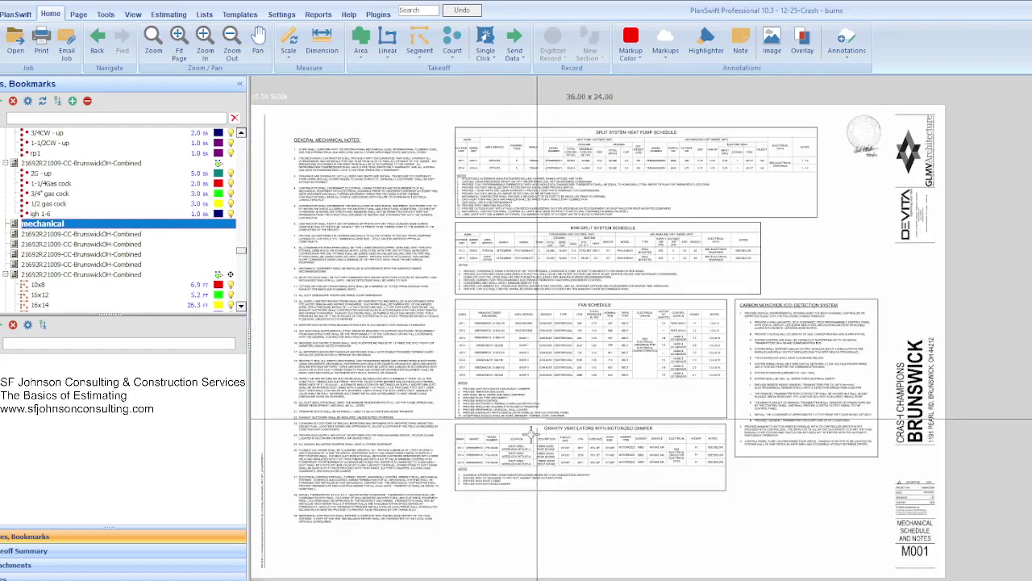
scroll(522, 462, up, 5)
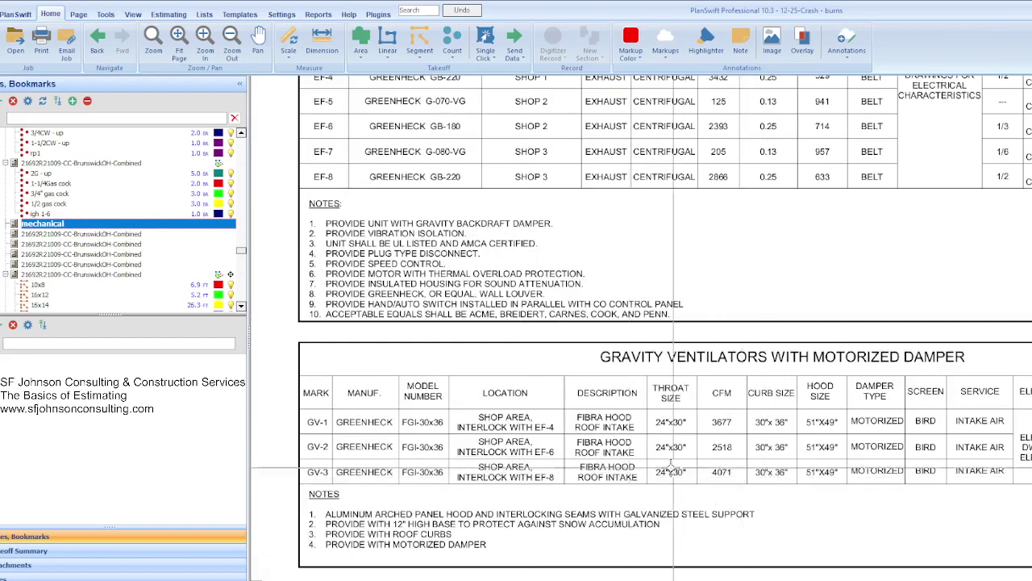
- Move to the next 21692R21009 Combined page in the Pages tree
scroll(411, 403, down, 1)
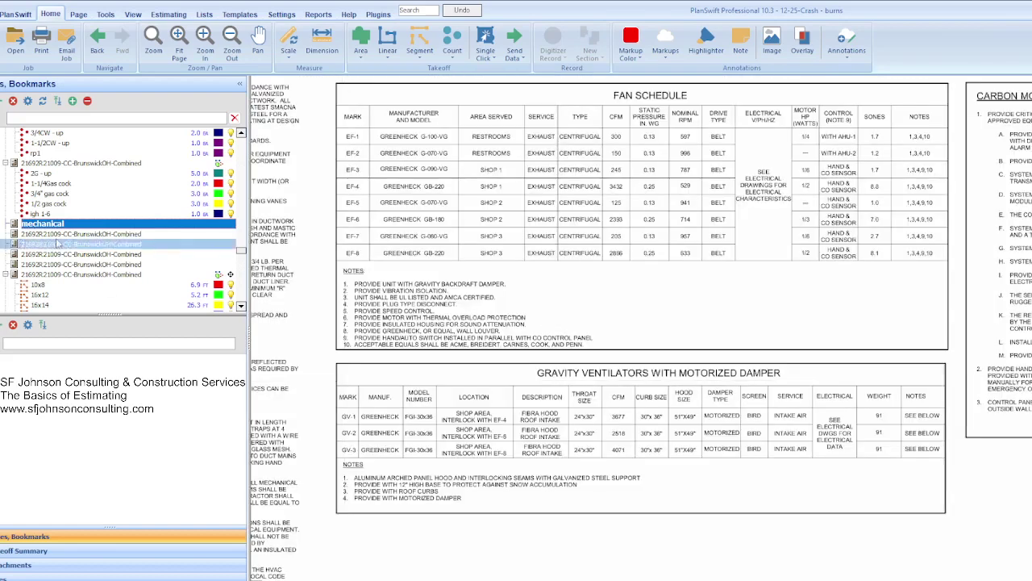
key(Down)
key(Down)
key(Down)
key(Down)
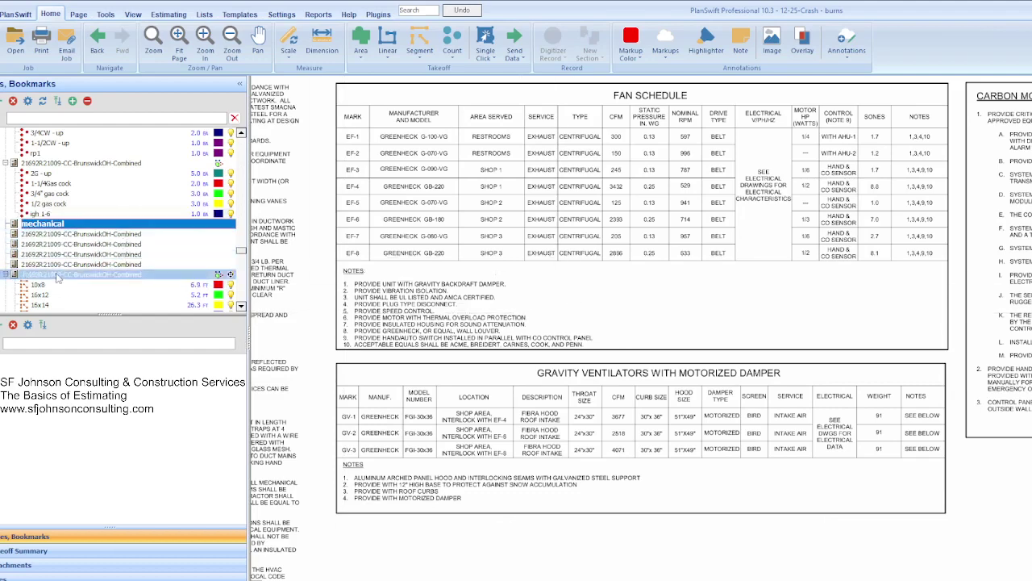
scroll(414, 259, up, 2)
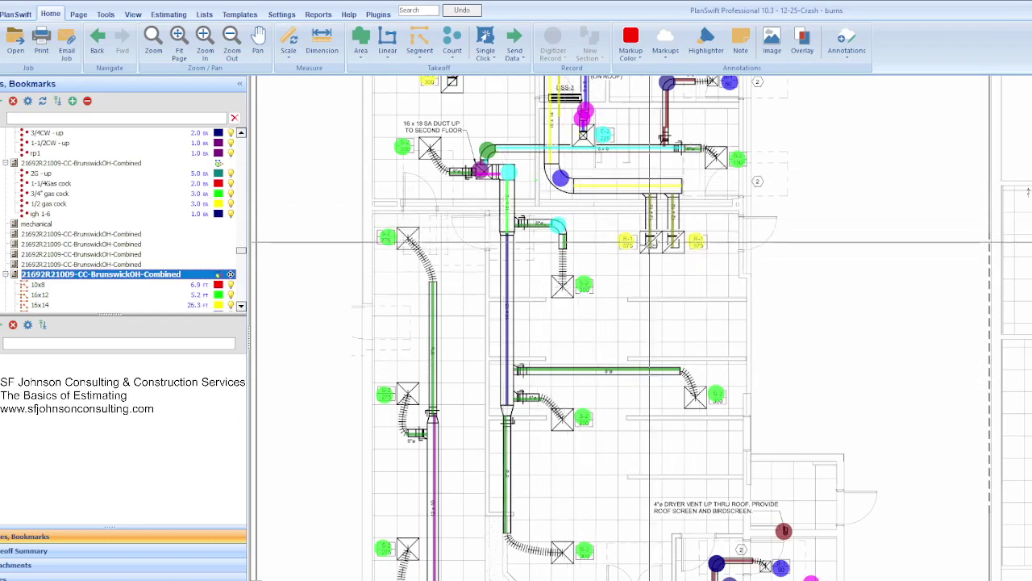
scroll(669, 223, up, 5)
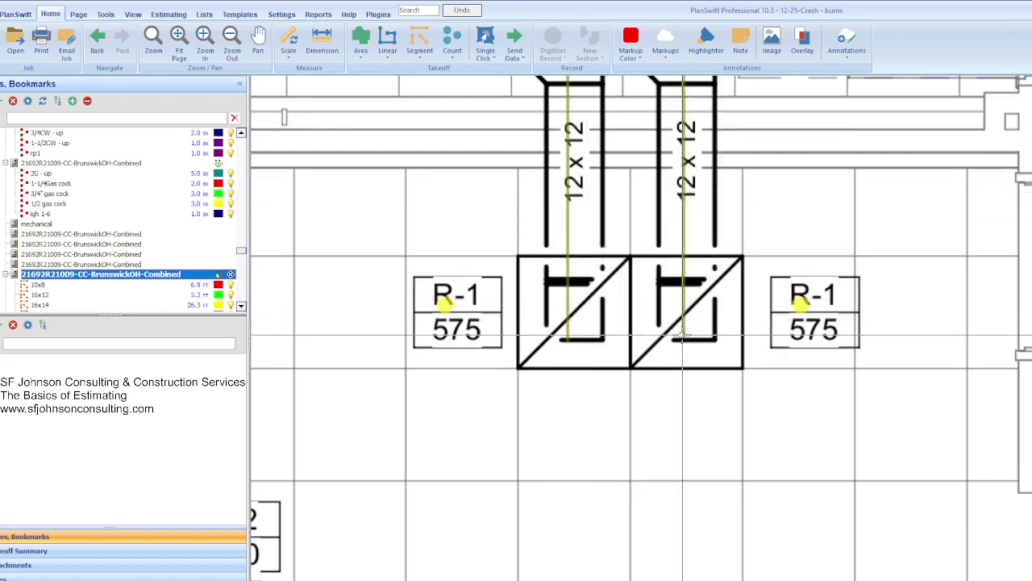
- Zoom around the ductwork, R-1 dampers, and AHU-1's 16x18 SA duct down
scroll(688, 321, down, 2)
scroll(689, 290, down, 2)
scroll(689, 290, up, 2)
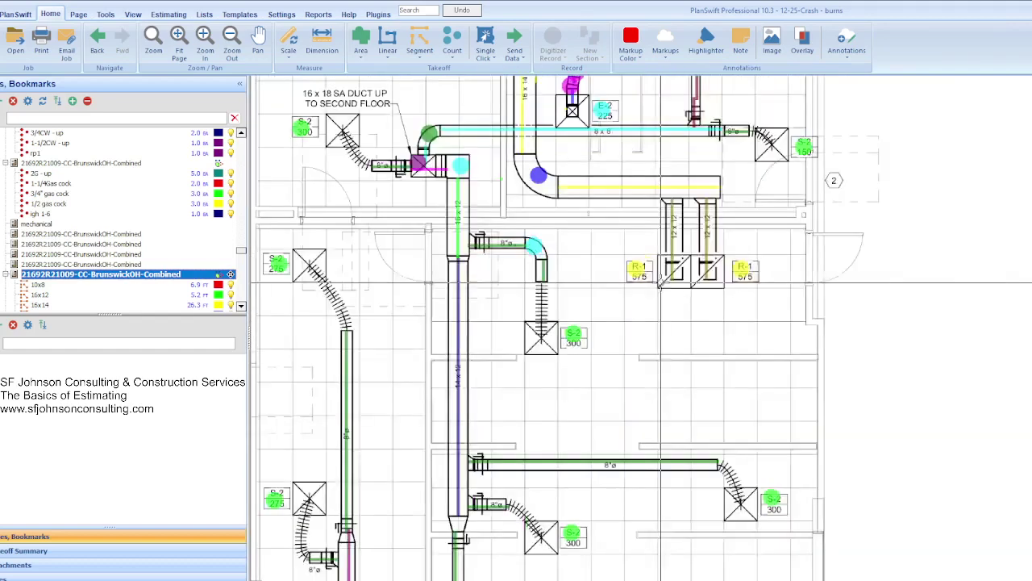
scroll(688, 290, up, 2)
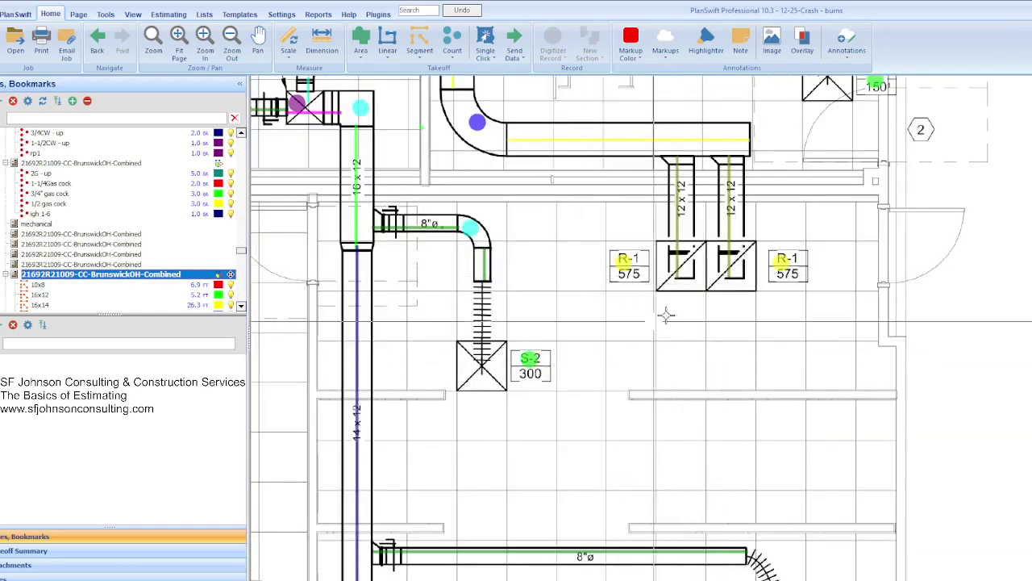
scroll(607, 281, down, 2)
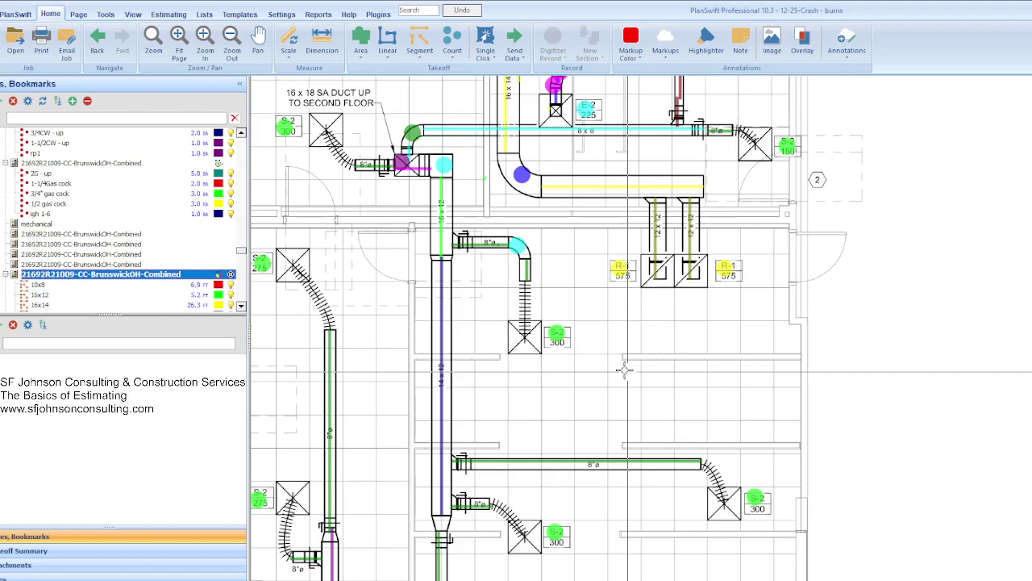
scroll(625, 369, down, 3)
scroll(605, 484, down, 2)
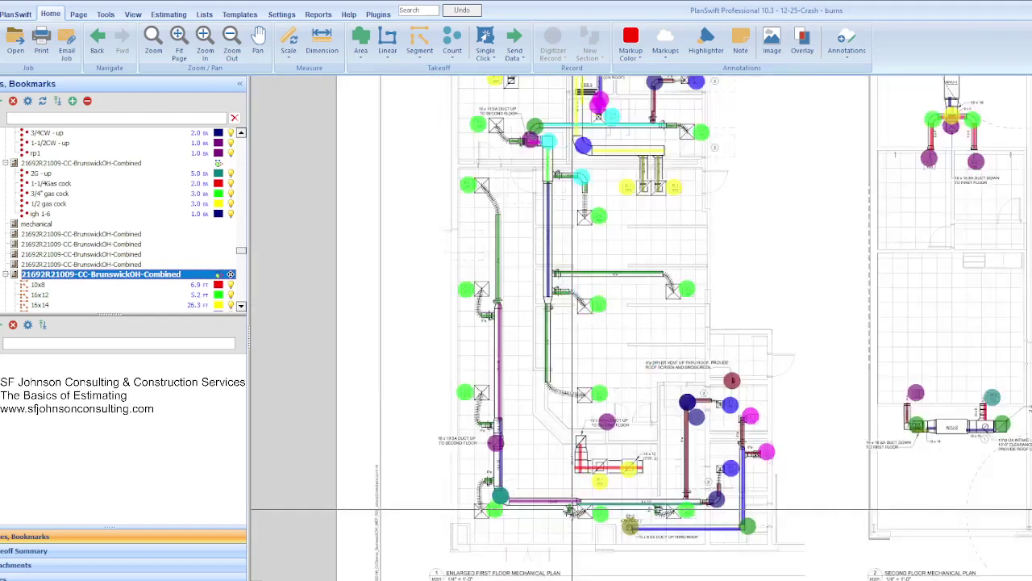
scroll(572, 509, up, 2)
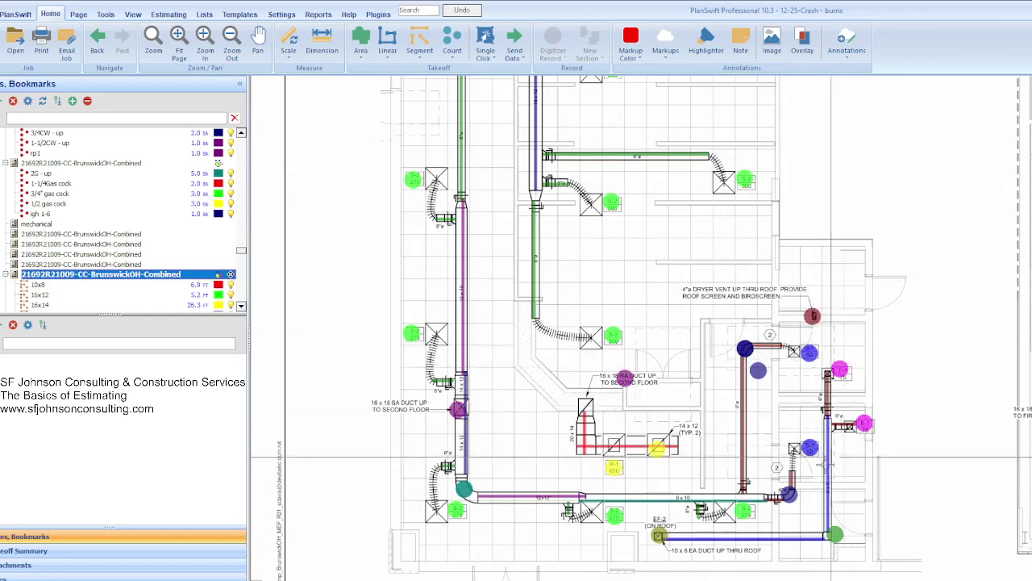
scroll(827, 460, up, 1)
scroll(798, 431, up, 1)
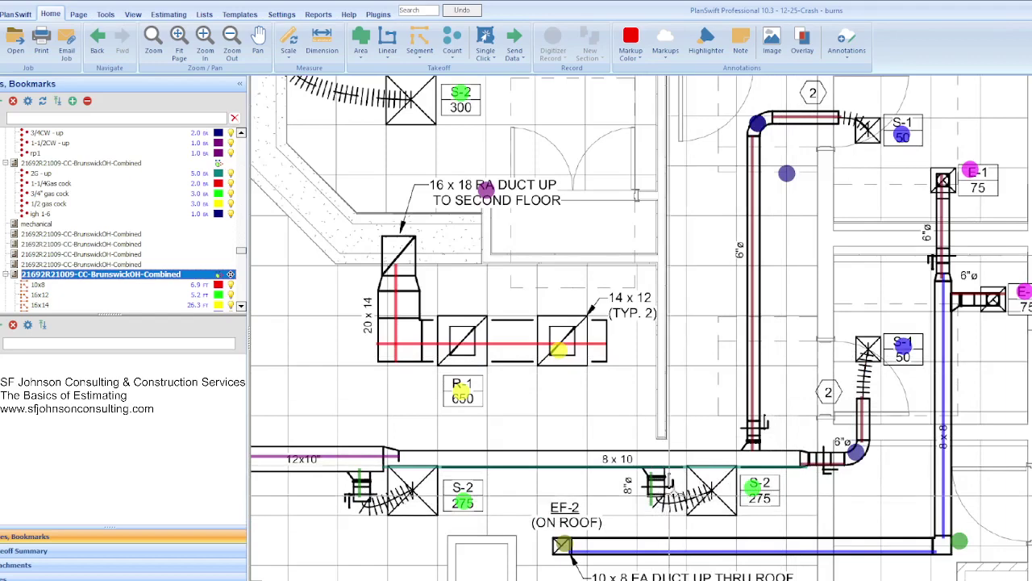
scroll(590, 388, down, 1)
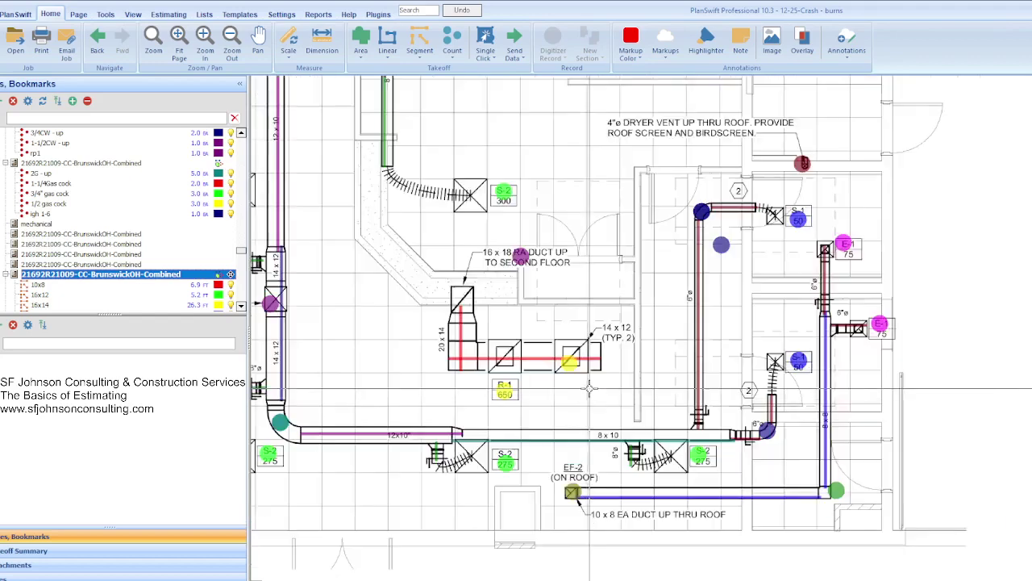
scroll(596, 379, down, 1)
scroll(629, 354, down, 1)
scroll(686, 315, down, 1)
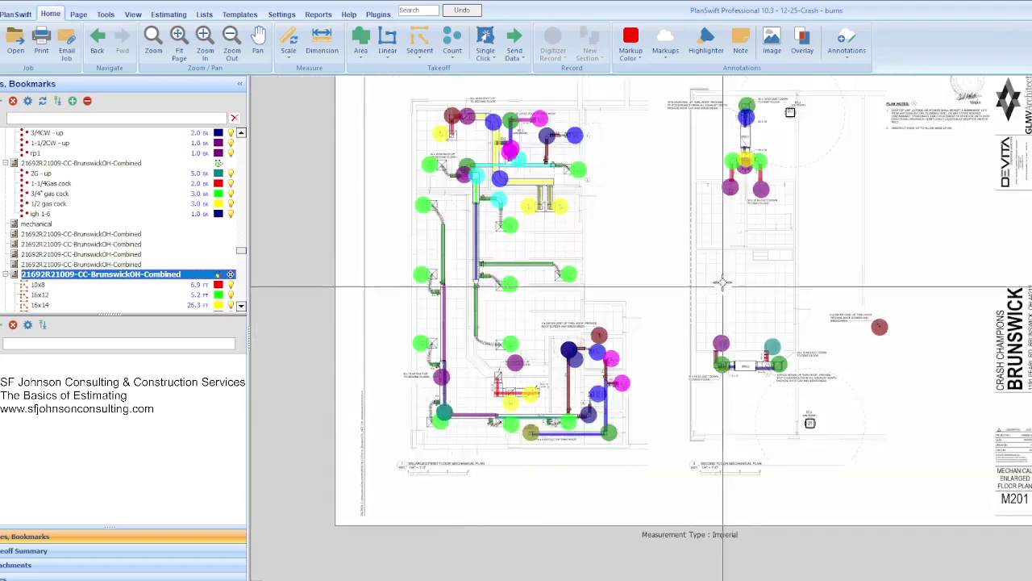
scroll(750, 210, up, 3)
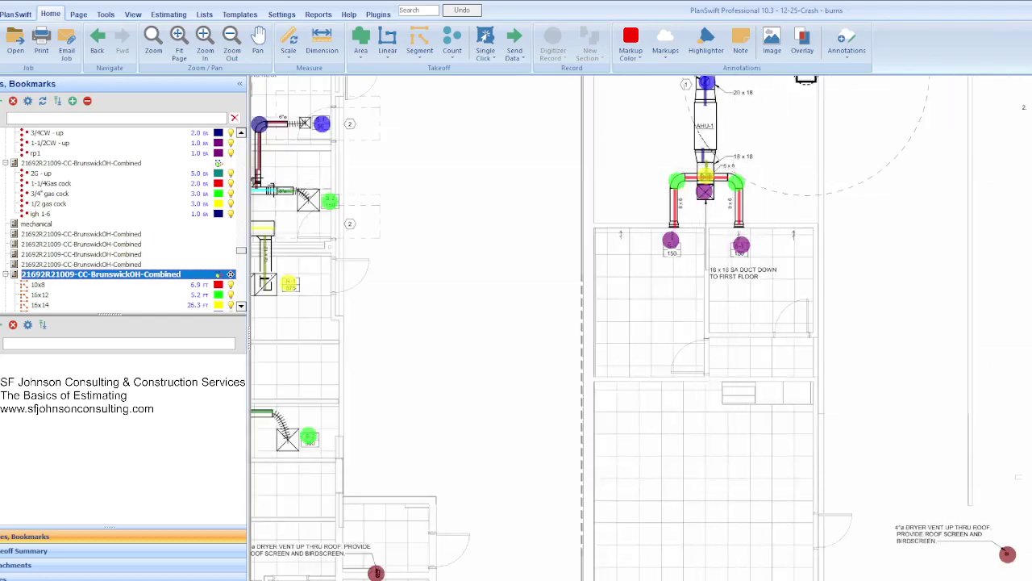
- Scroll the estimate from the $147,591.02 grand total up through equipment and ductwork rows
scroll(208, 337, down, 2)
scroll(206, 363, down, 1)
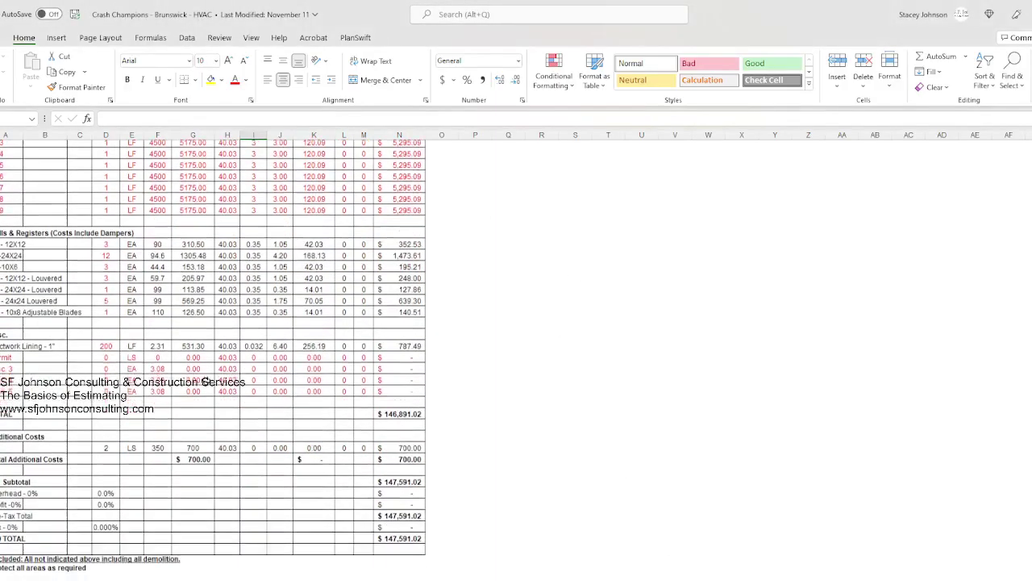
scroll(205, 379, down, 2)
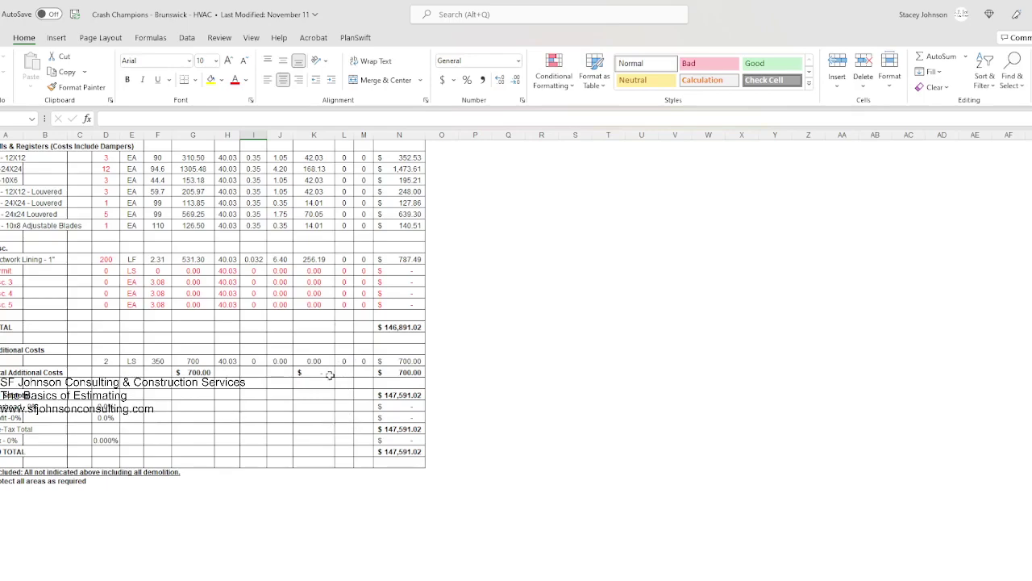
scroll(329, 375, up, 5)
scroll(322, 371, up, 5)
scroll(316, 368, up, 5)
scroll(310, 365, up, 5)
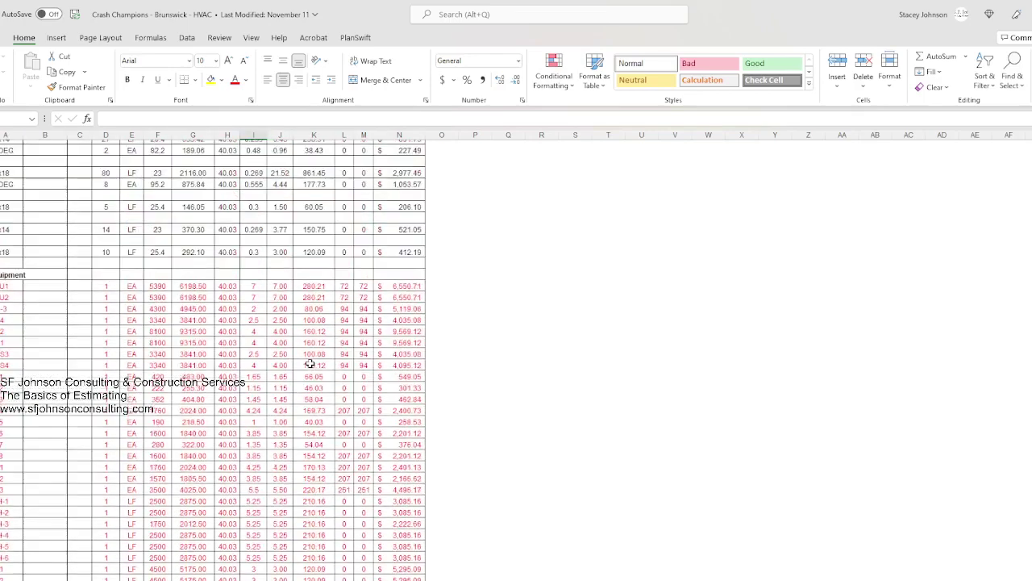
scroll(309, 365, up, 3)
scroll(271, 420, up, 3)
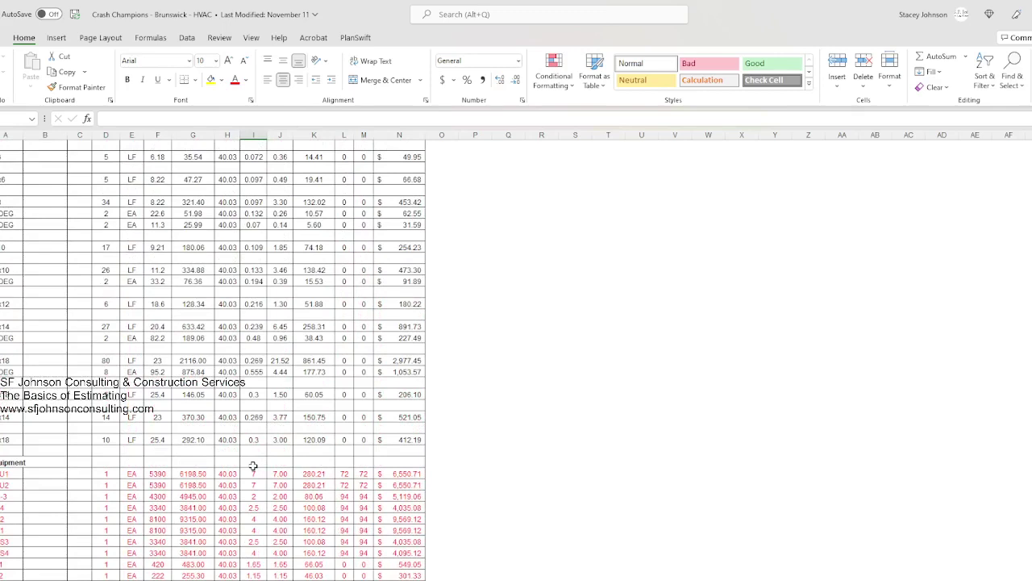